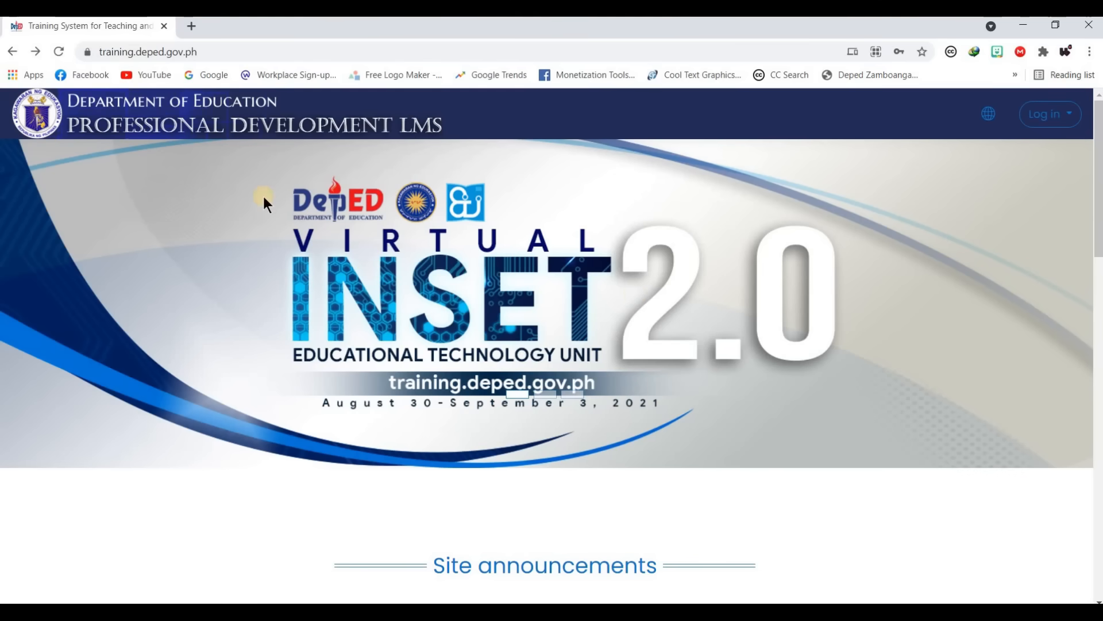
- From the home page, open the Log in panel and start a New account sign-up
left_click(211, 51)
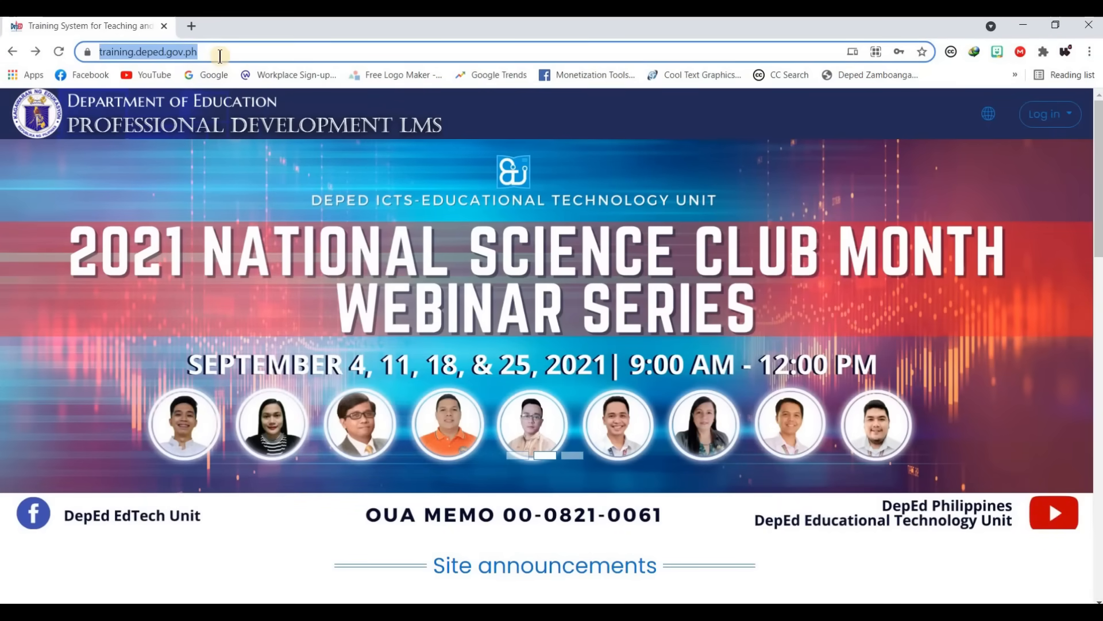
left_click(271, 52)
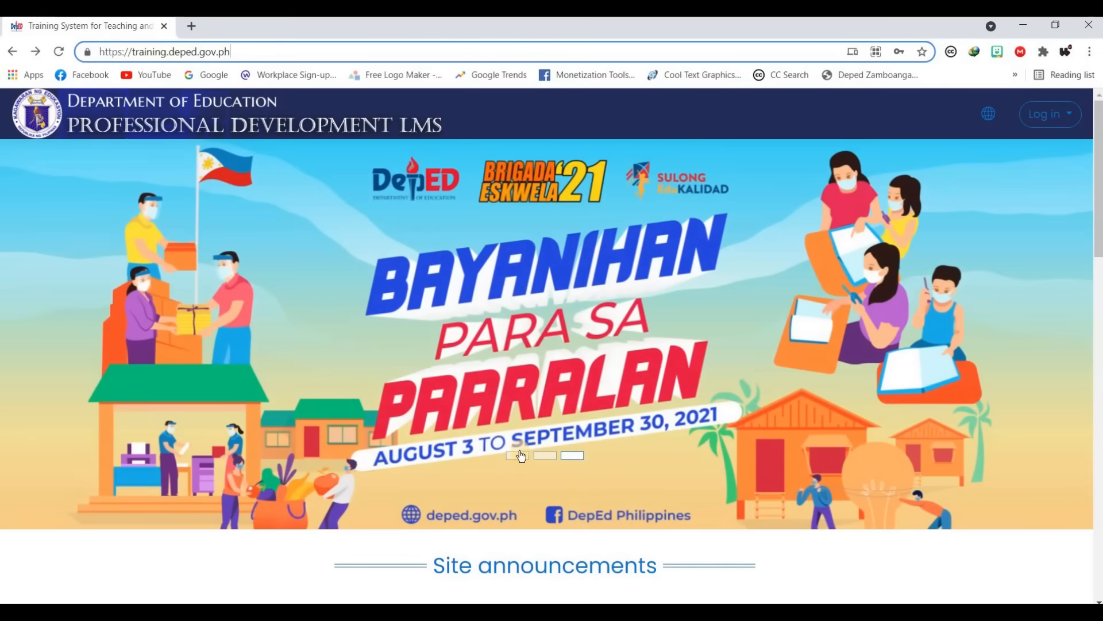
left_click(517, 455)
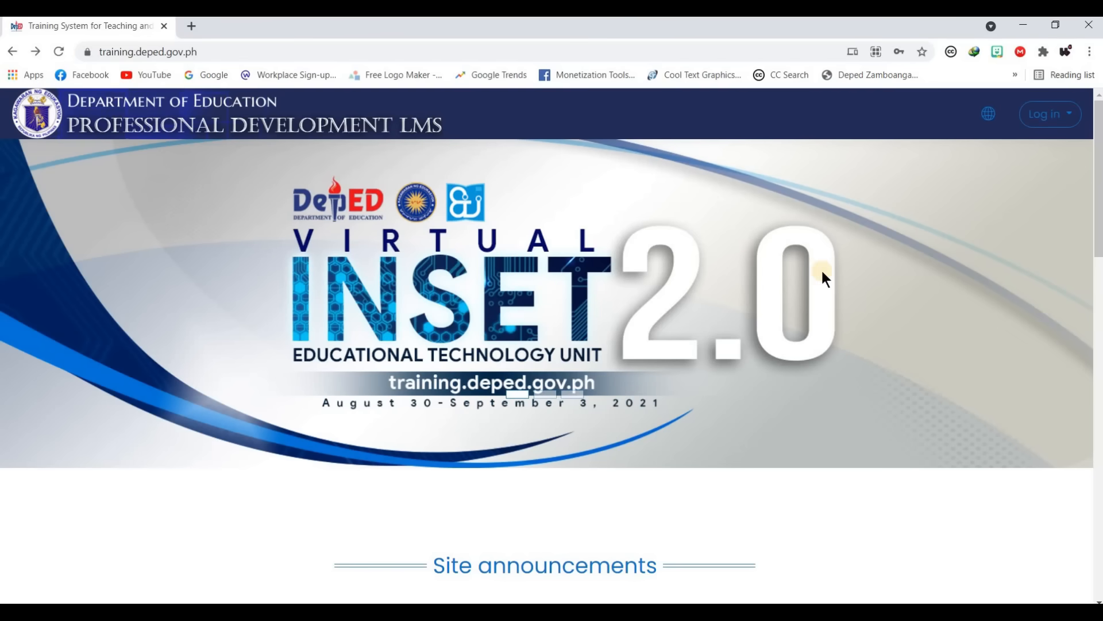
left_click(1055, 123)
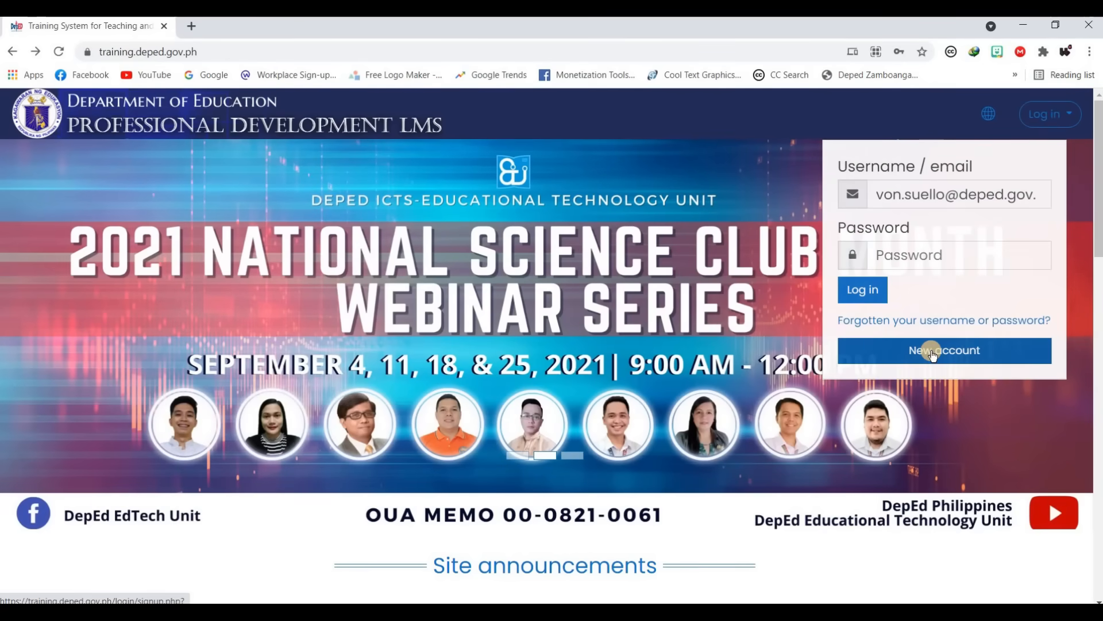
left_click(931, 351)
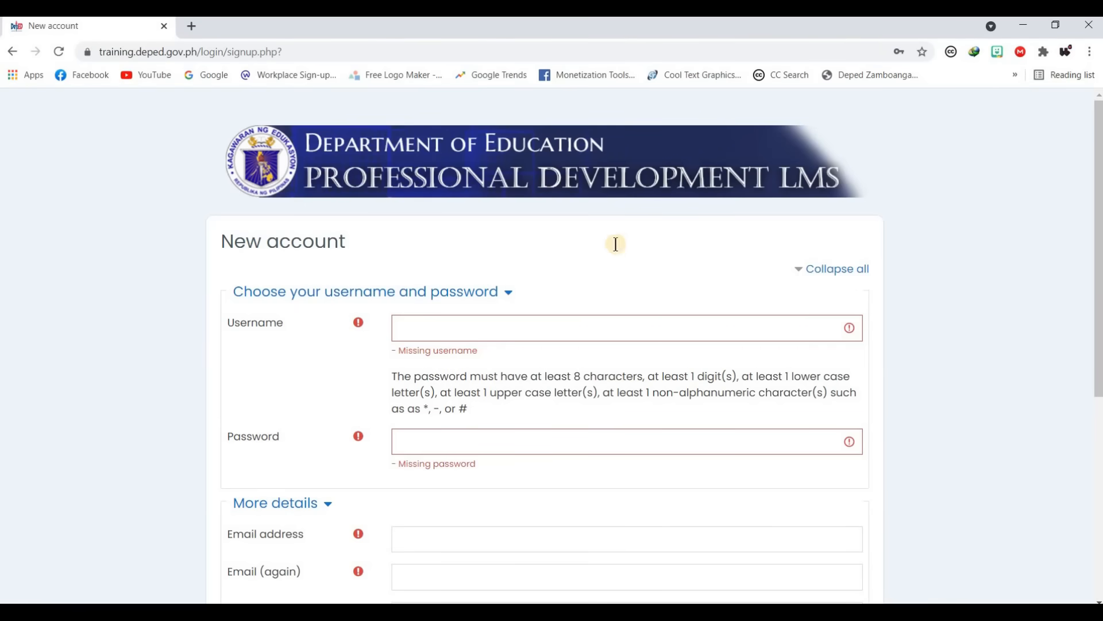
- Scroll through the New account form and select the password requirements paragraph
scroll(311, 254, "down", 1)
scroll(302, 284, "down", 1)
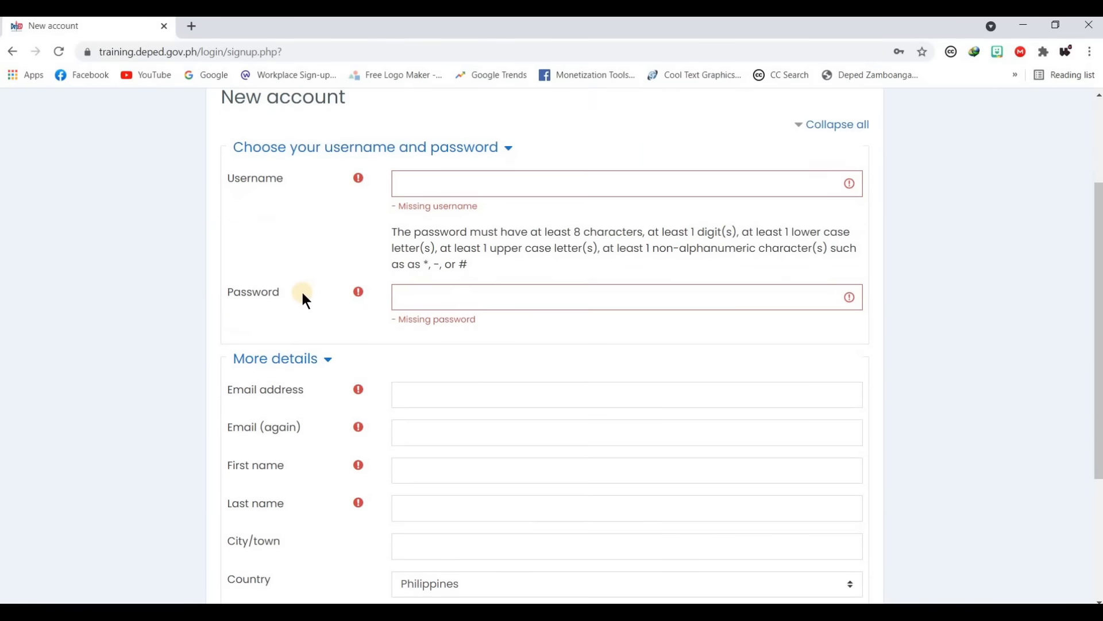
scroll(313, 321, "down", 1)
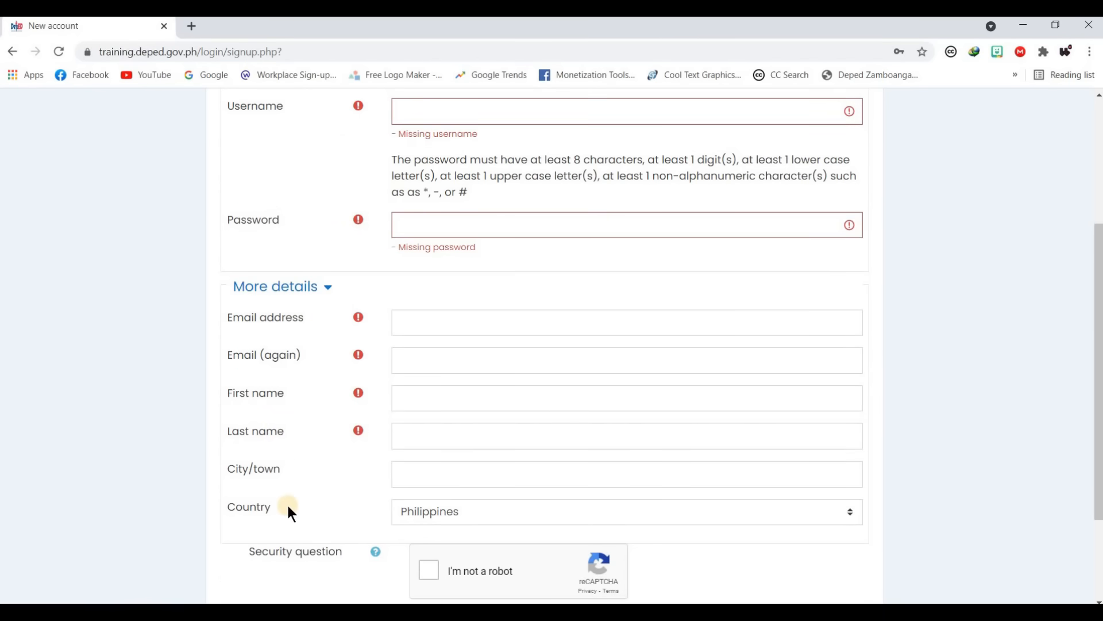
scroll(450, 375, "up", 3)
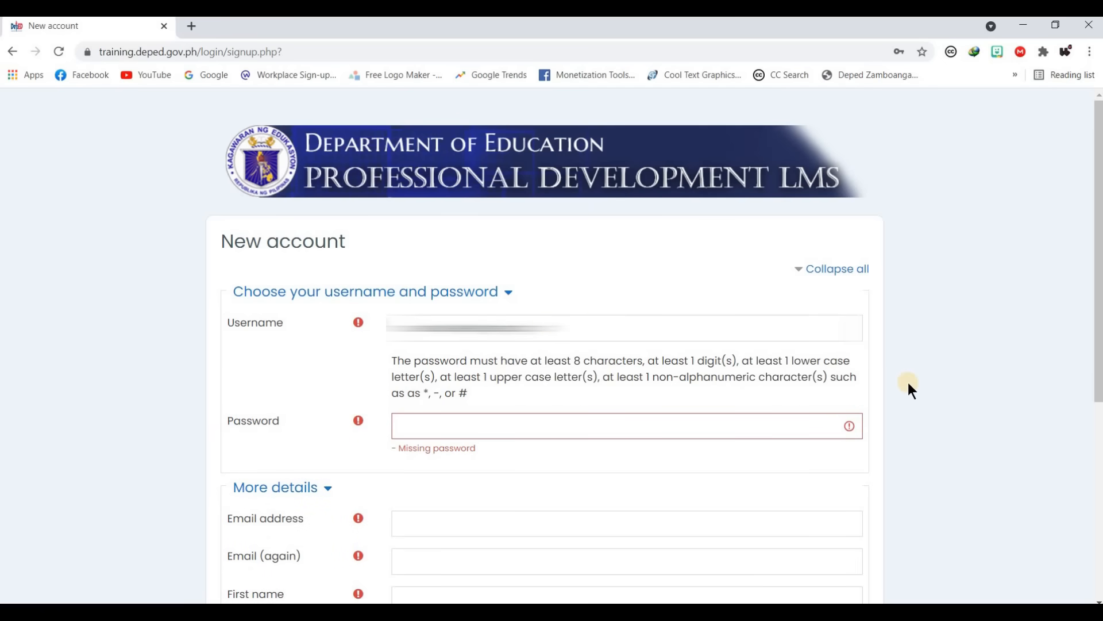
left_click_drag(392, 360, 404, 361)
left_click_drag(474, 388, 474, 388)
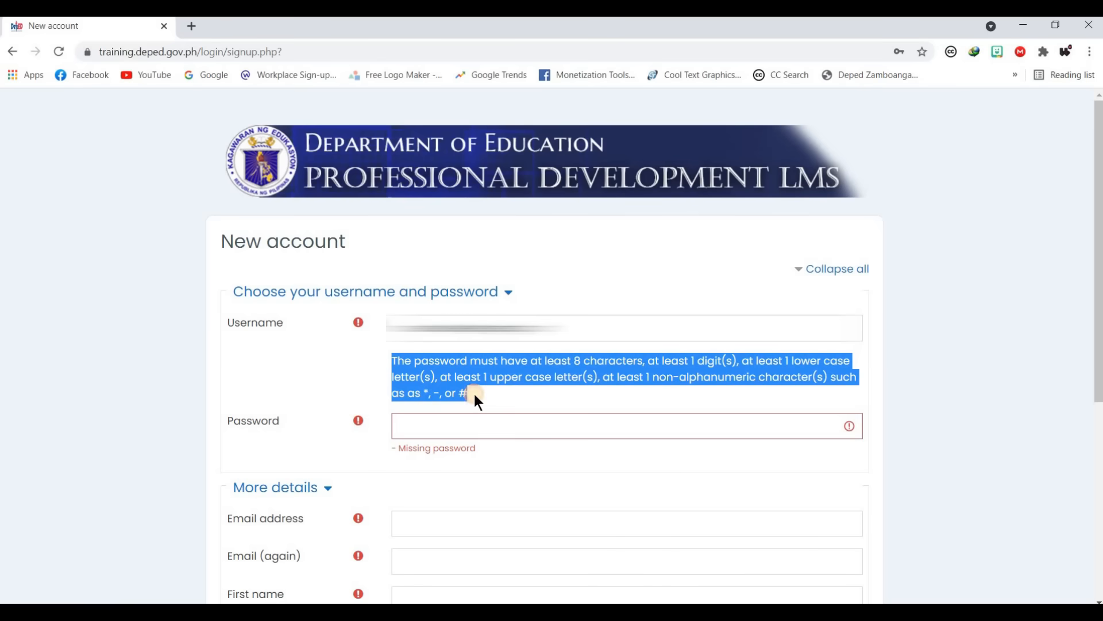
- Paste a password that meets the rules into the Password field
left_click(540, 423)
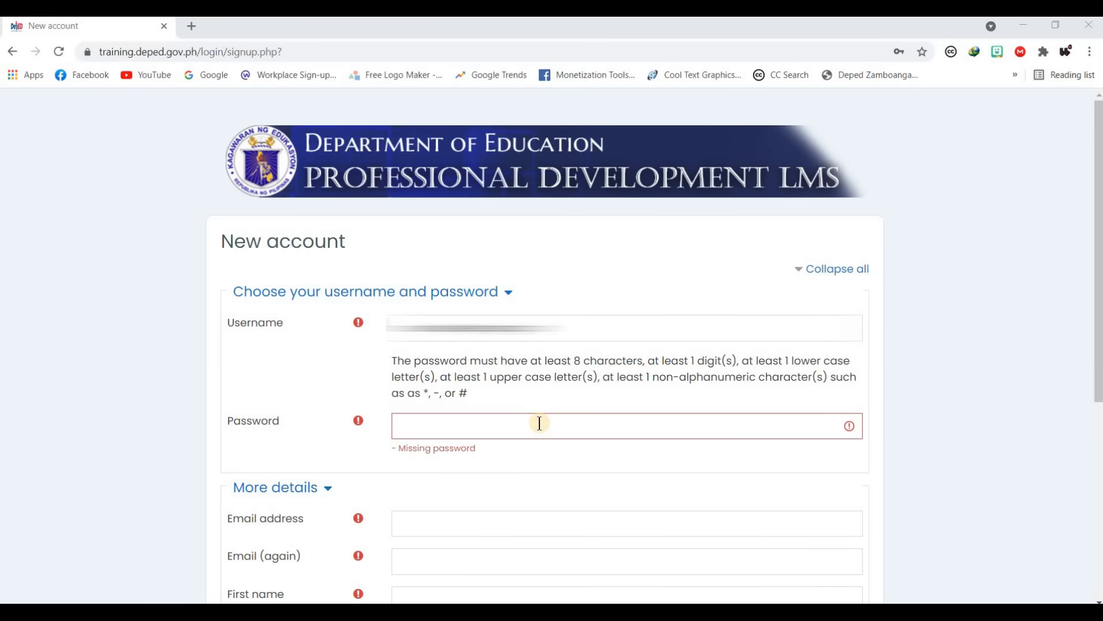
key("ctrl+v")
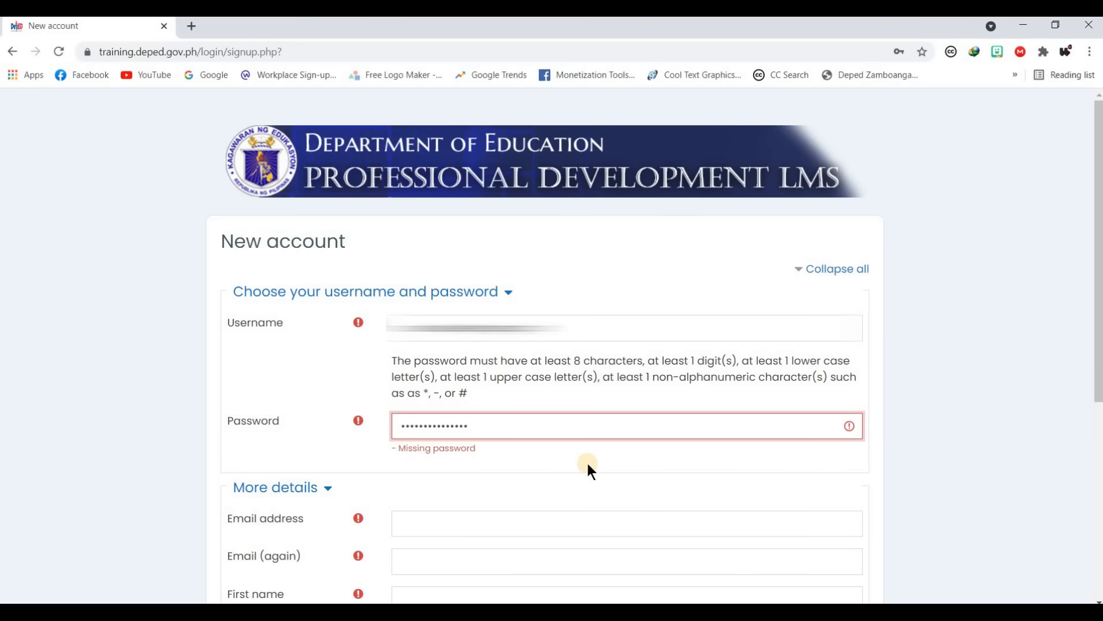
scroll(586, 457, "down", 4)
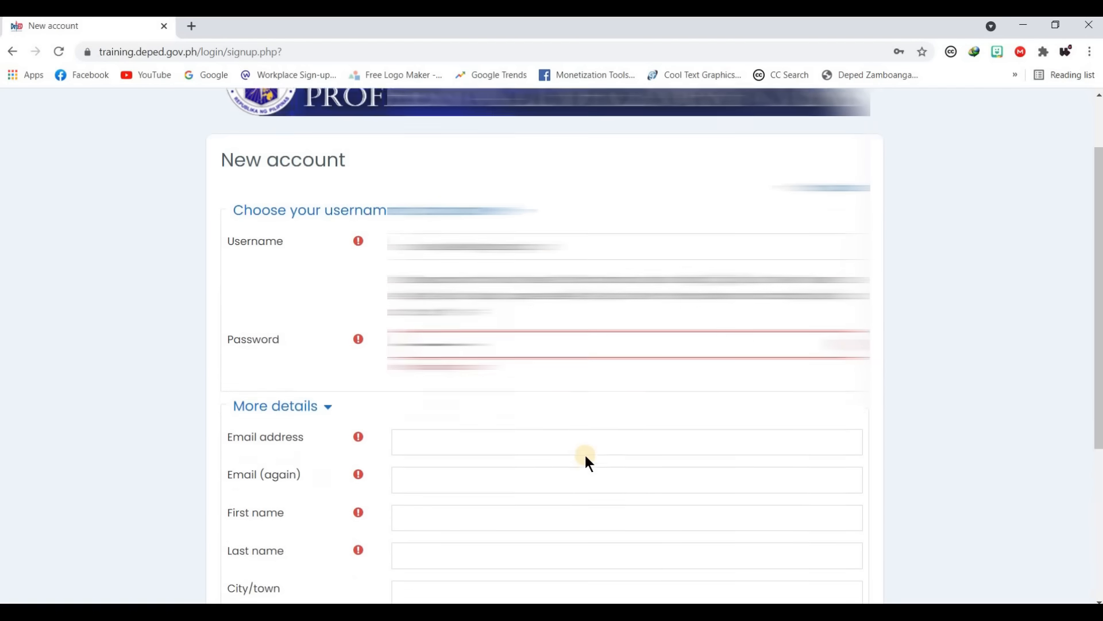
scroll(586, 451, "down", 1)
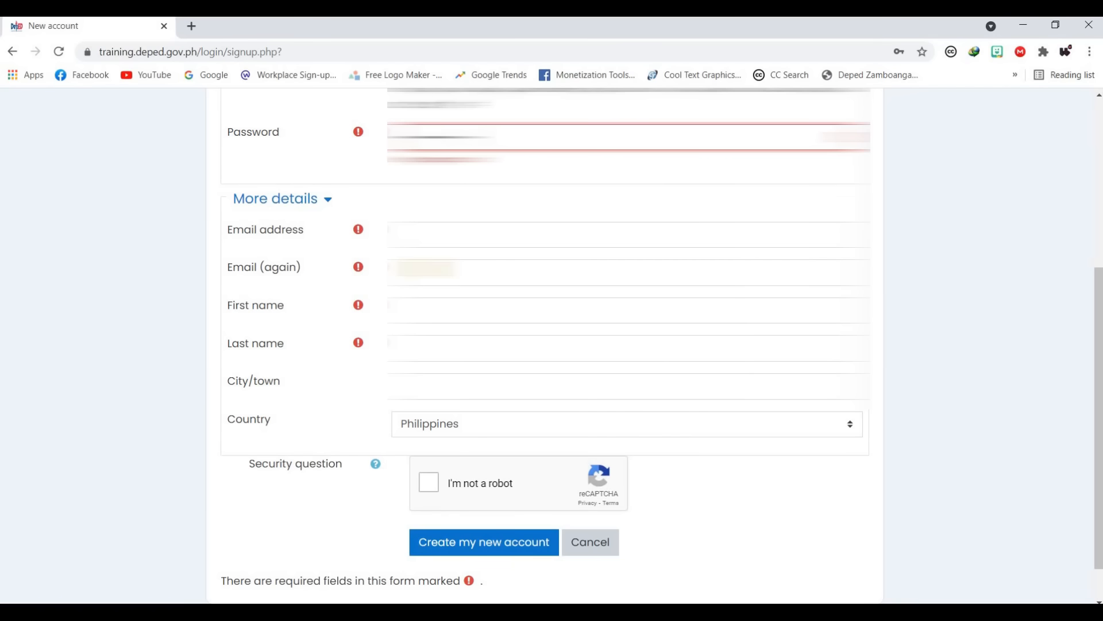
scroll(462, 215, "down", 1)
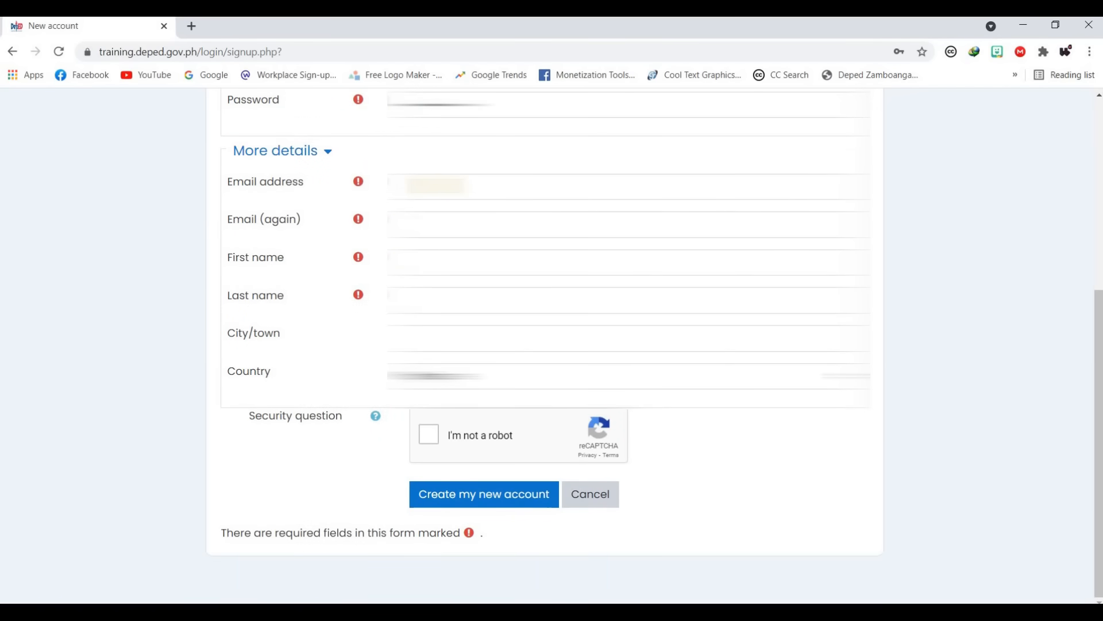
- Fill in the e-mail address and paste it again into Email (again)
left_click(444, 191)
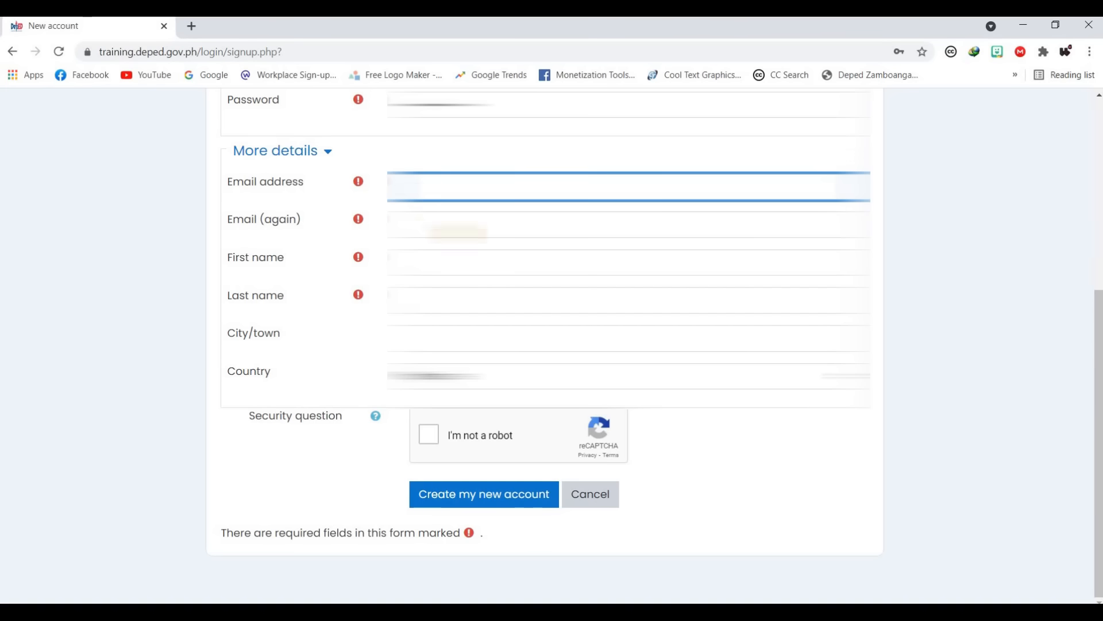
left_click(438, 224)
left_click(437, 227)
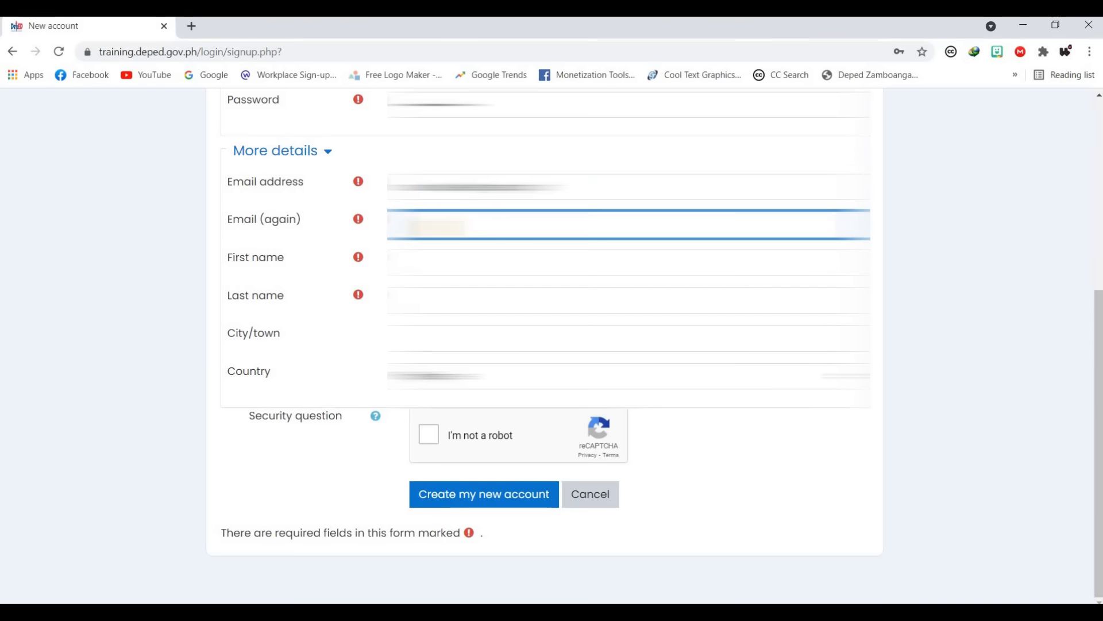
key("ctrl+v")
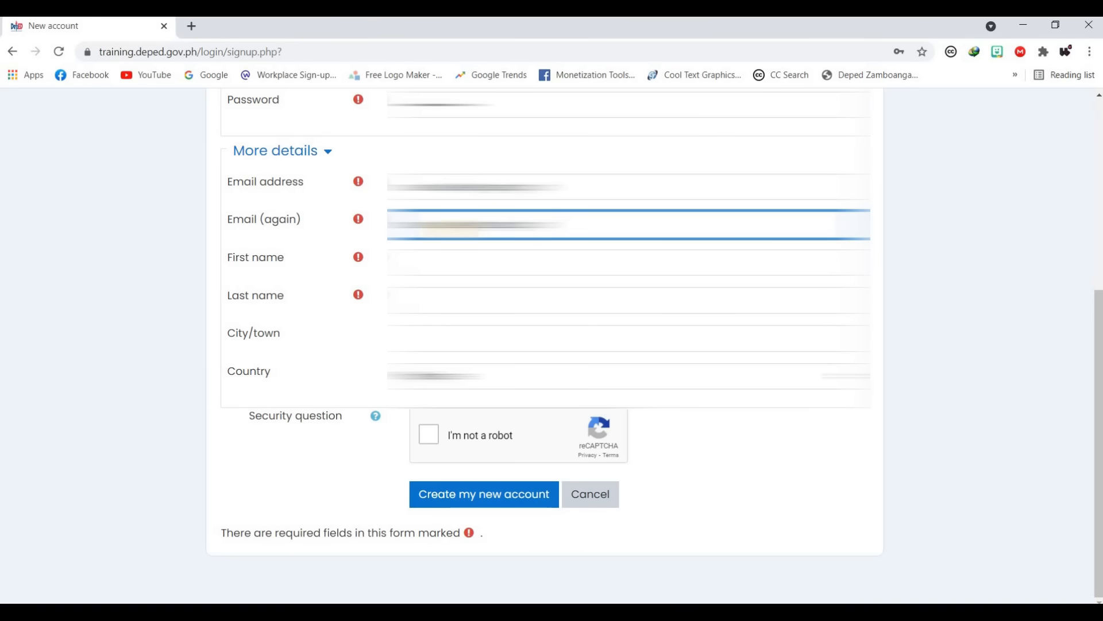
- Enter the first name, last name and city/town, keeping country as Philippines
left_click(451, 264)
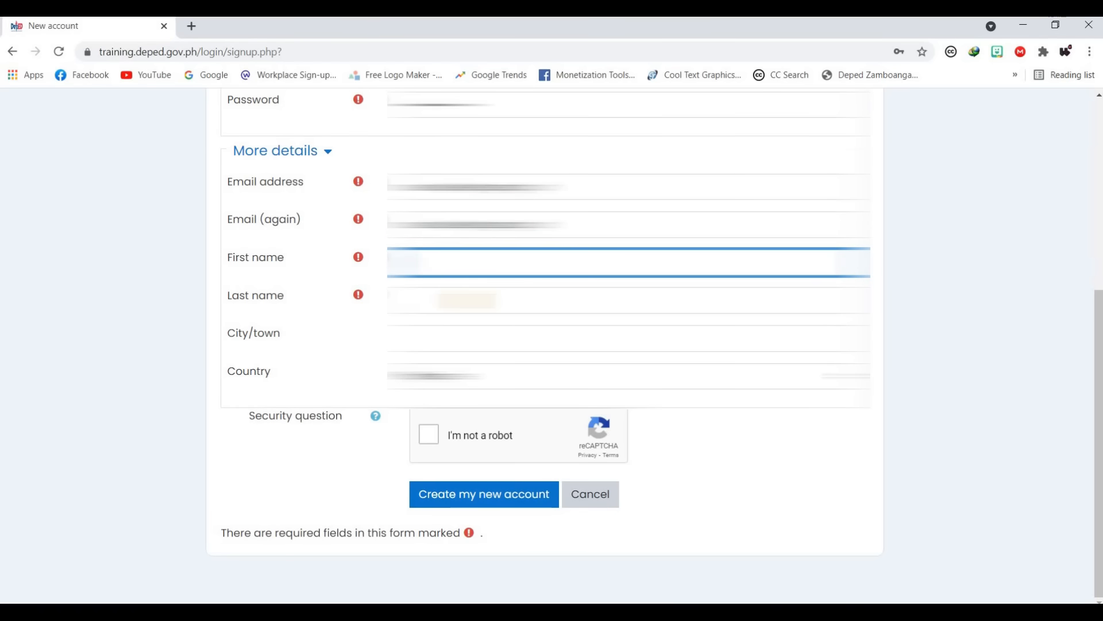
left_click(467, 300)
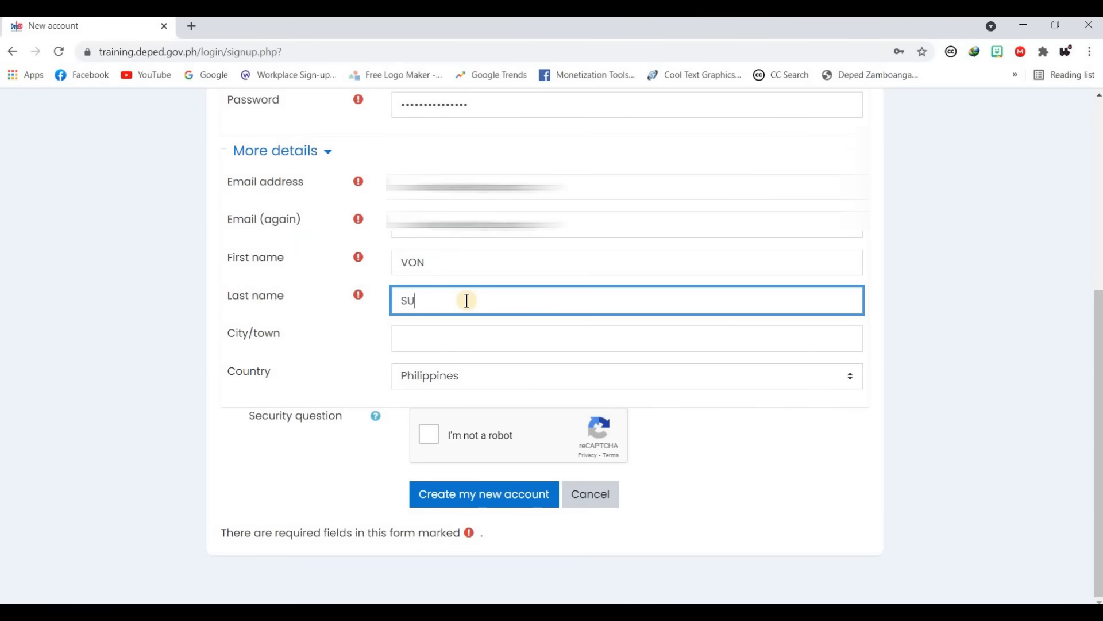
left_click(442, 341)
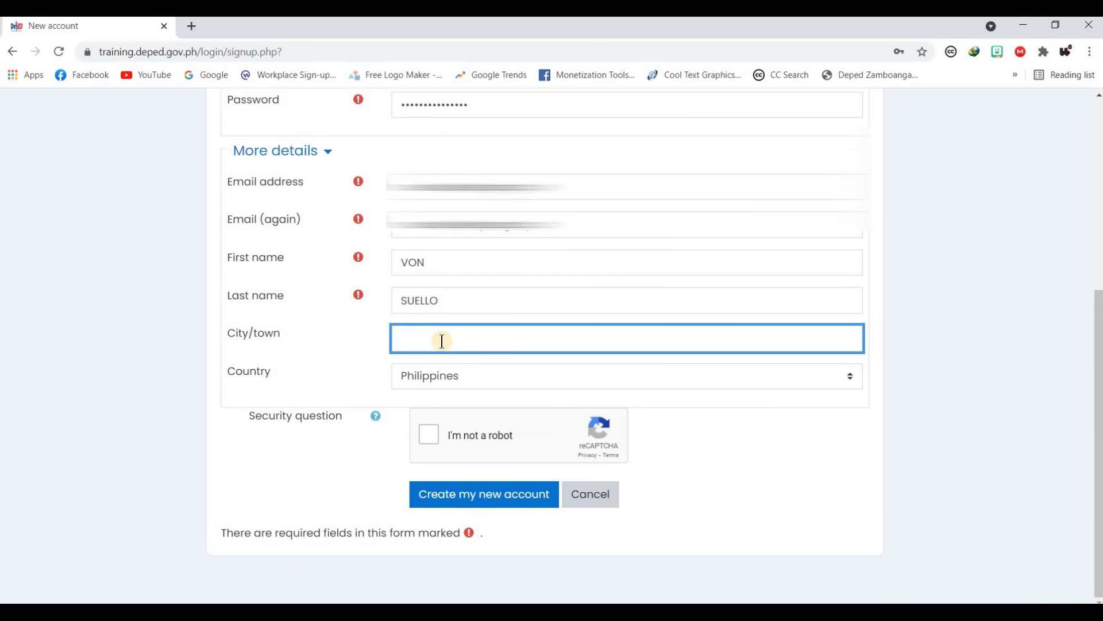
type("Sominot")
left_click(429, 435)
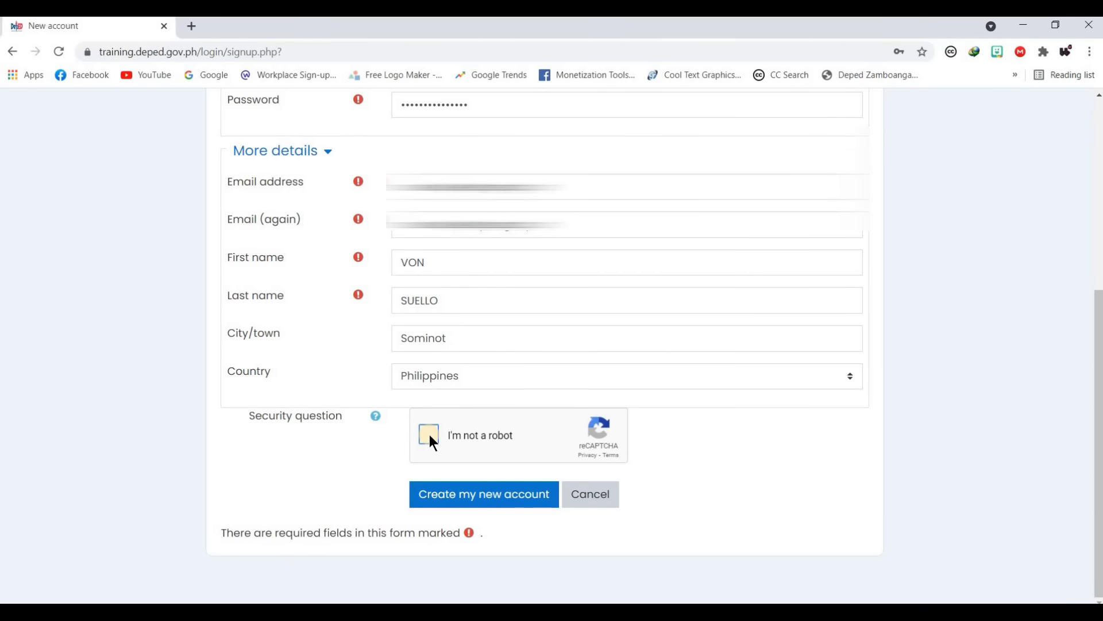
- Pass the I'm not a robot check by selecting the taxi pictures
left_click(429, 435)
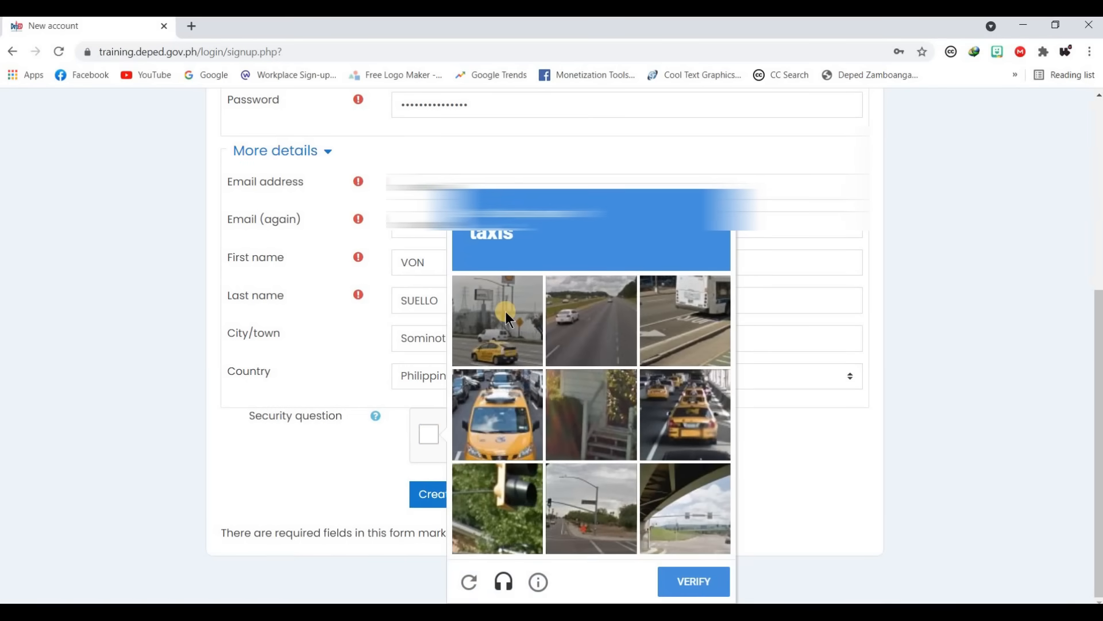
left_click(505, 316)
left_click(528, 411)
left_click(697, 415)
left_click(701, 588)
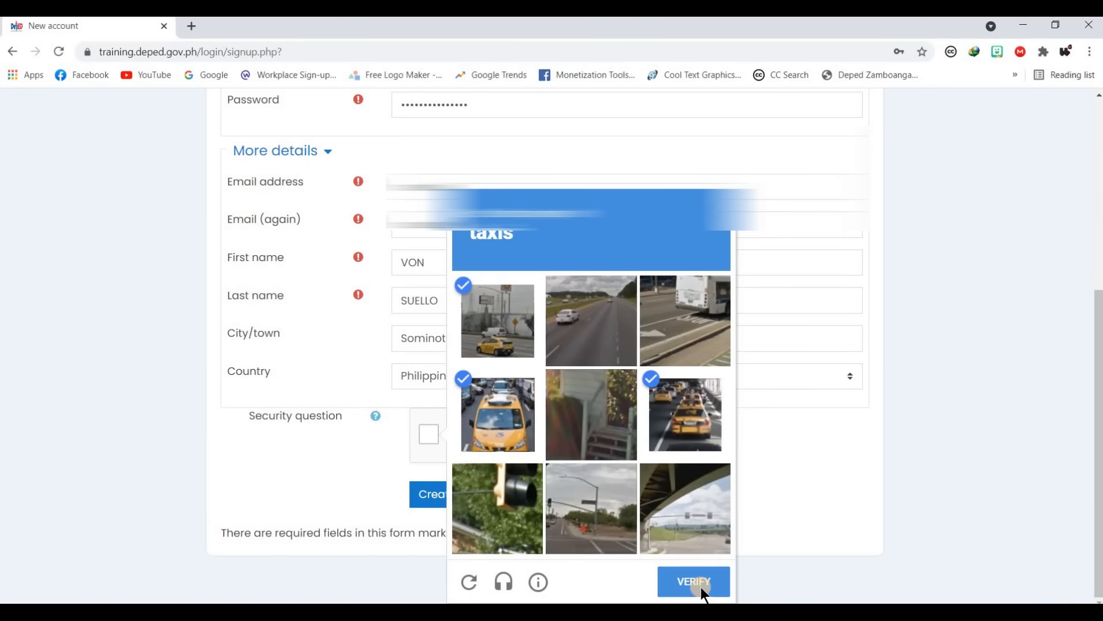
left_click(495, 501)
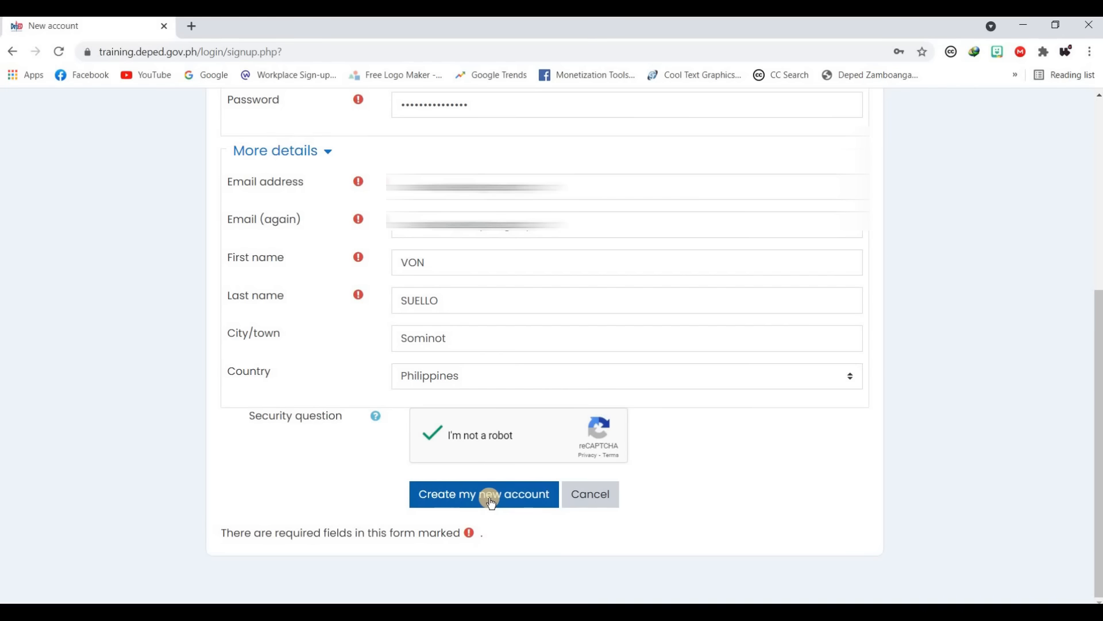
- Create the new account and continue through the confirmation to the Dashboard
left_click(490, 500)
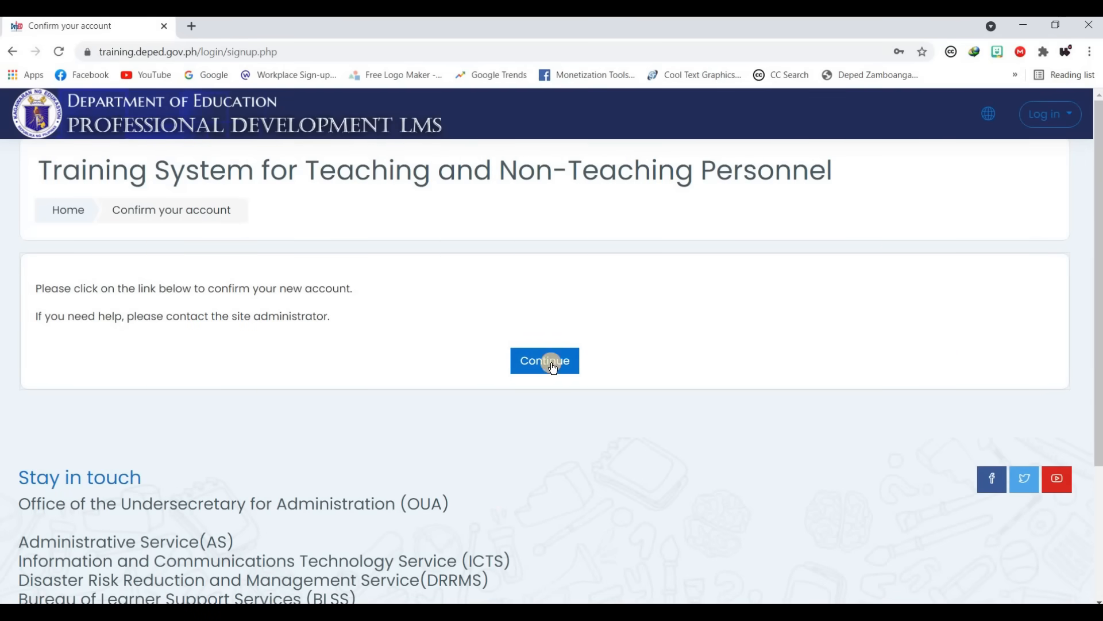
left_click(552, 363)
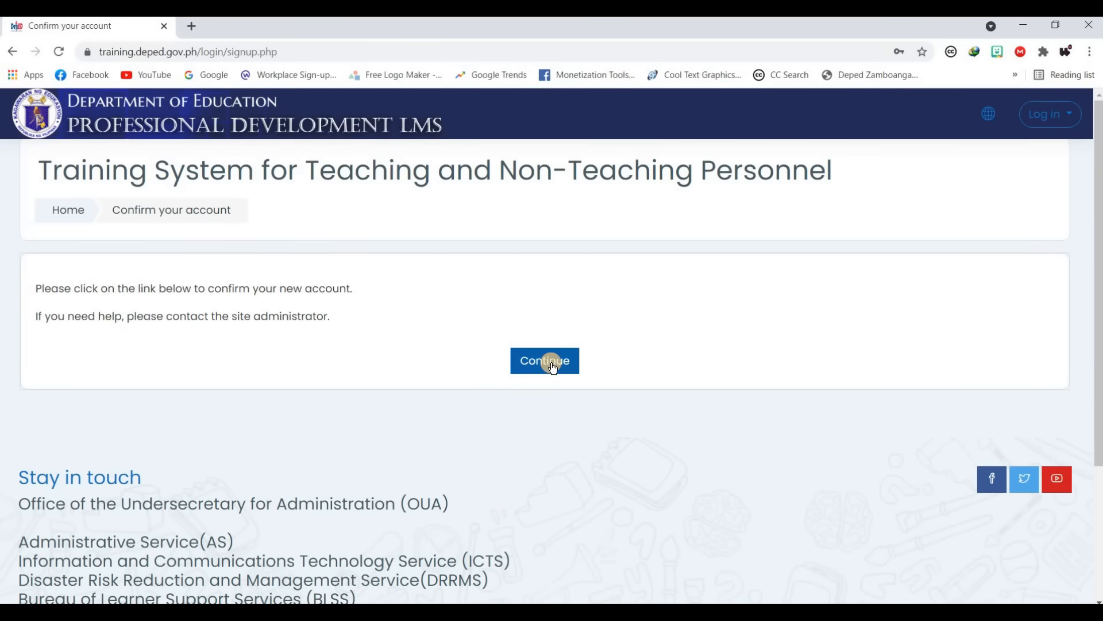
left_click(553, 365)
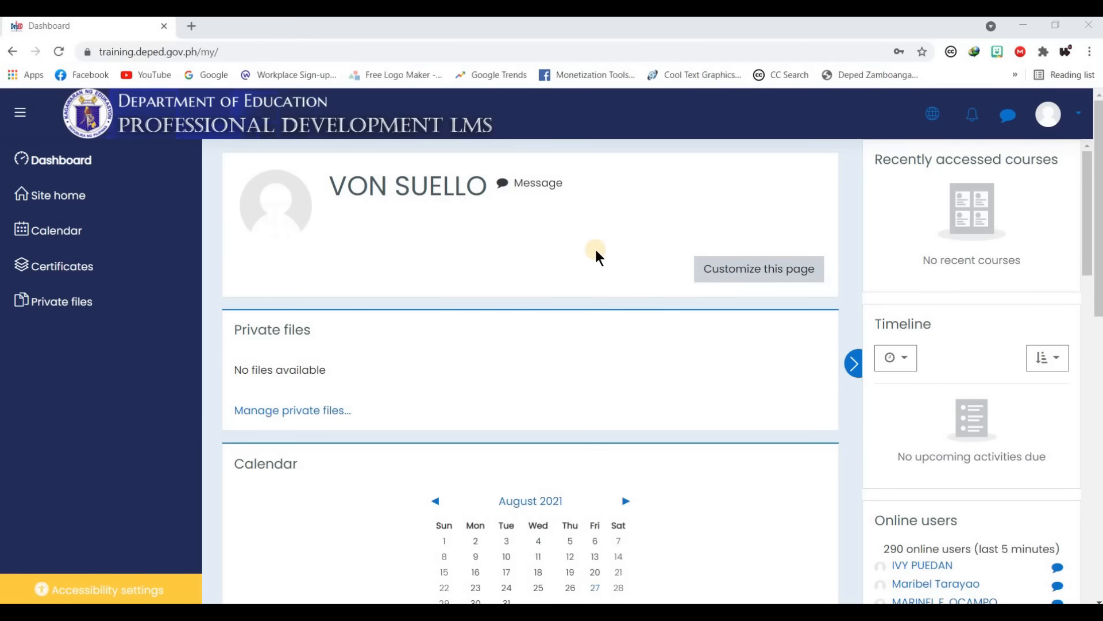
- Go to Site home from the left navigation drawer
left_click(530, 277)
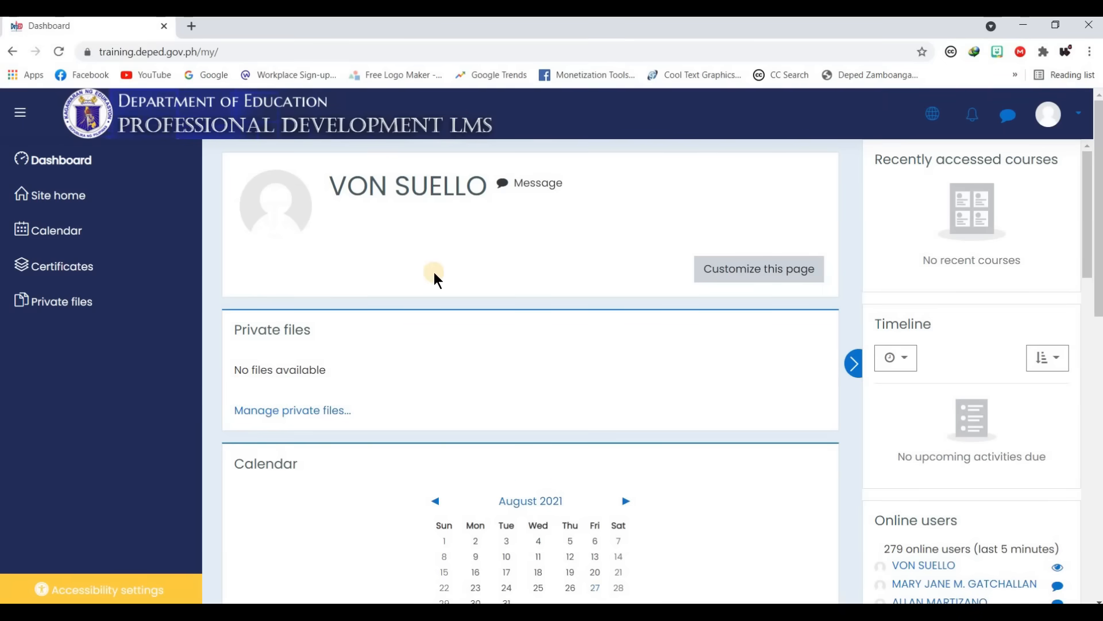
left_click(99, 198)
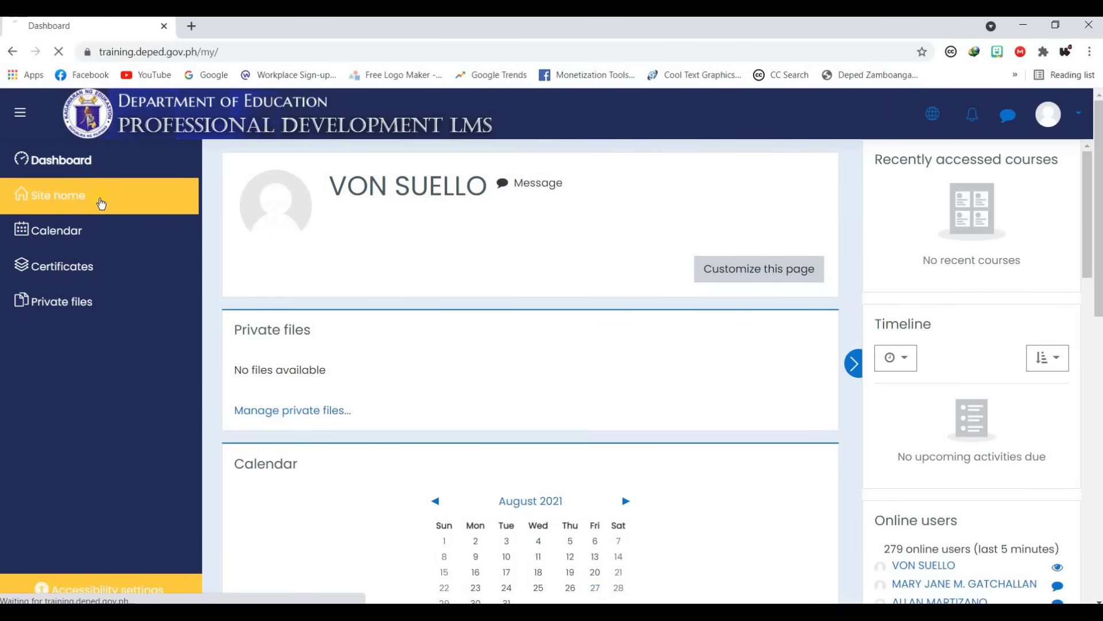
- Open the account's own Profile page from the avatar dropdown
scroll(573, 298, "down", 20)
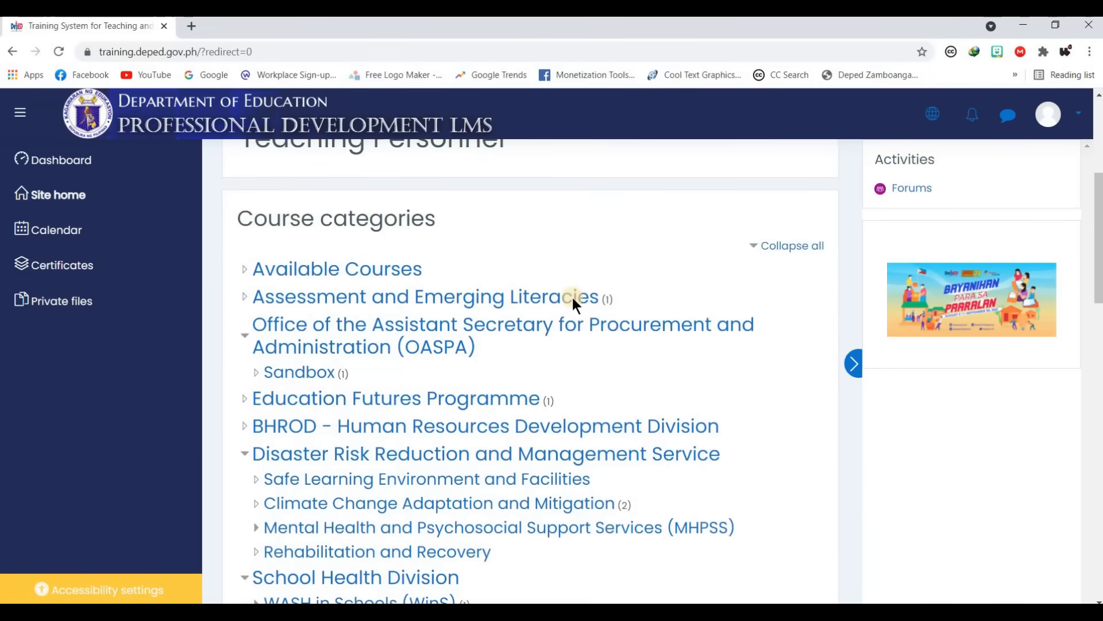
scroll(594, 338, "down", 1)
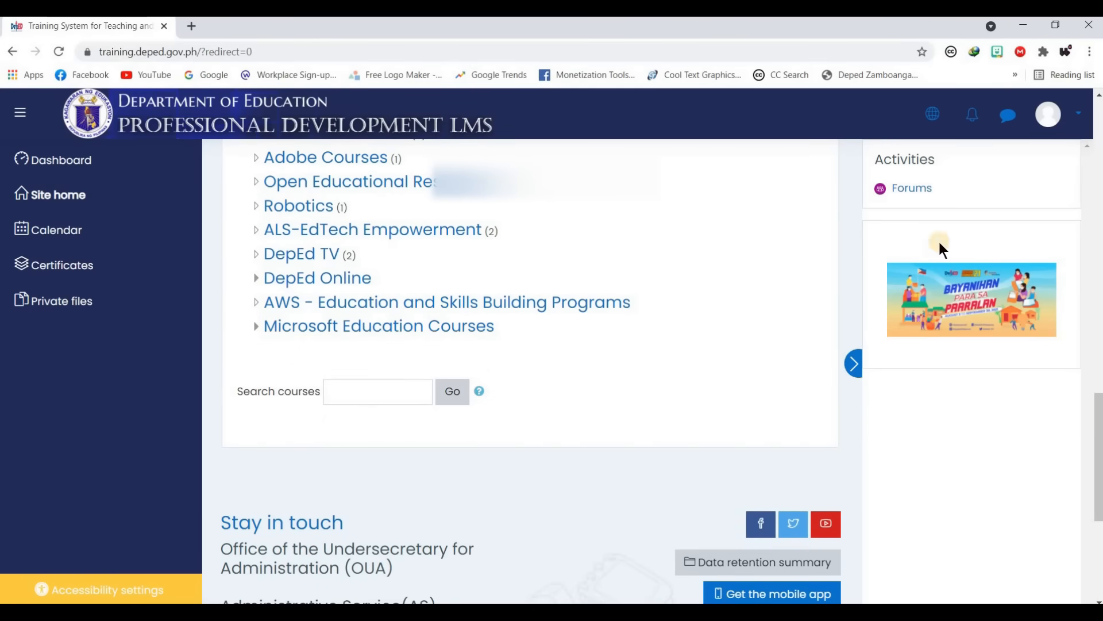
left_click(1078, 123)
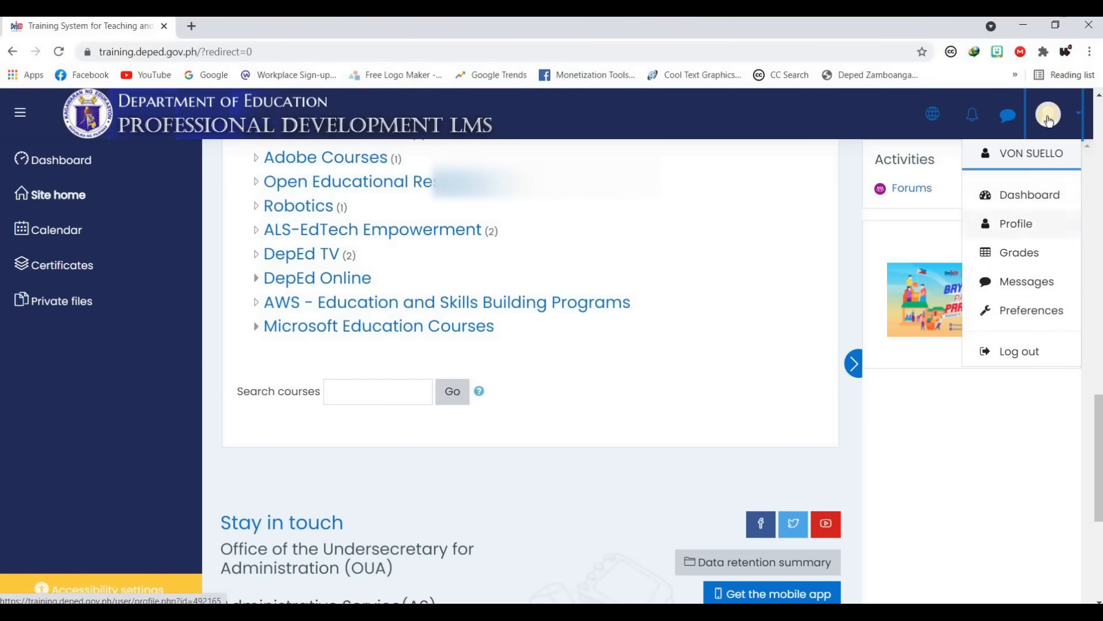
left_click(1073, 116)
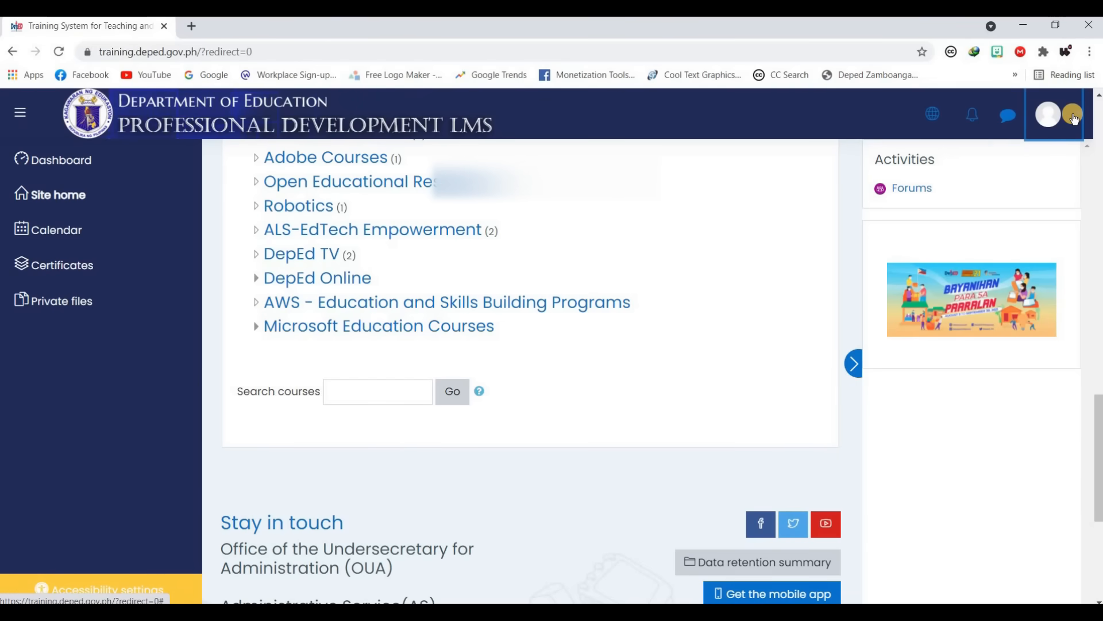
left_click(1073, 116)
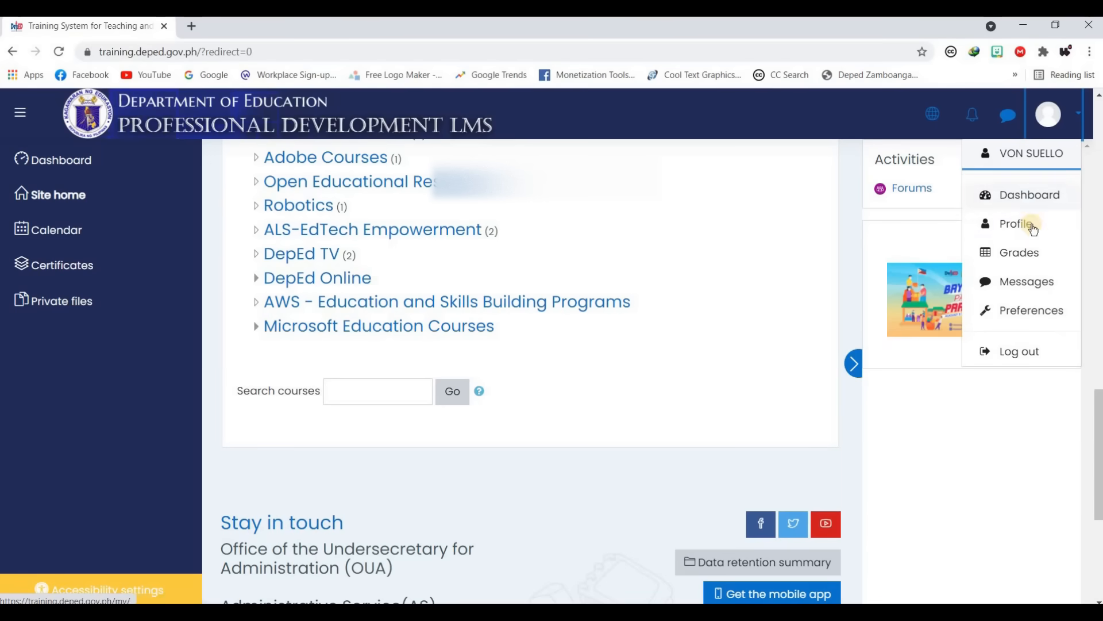
left_click(1024, 225)
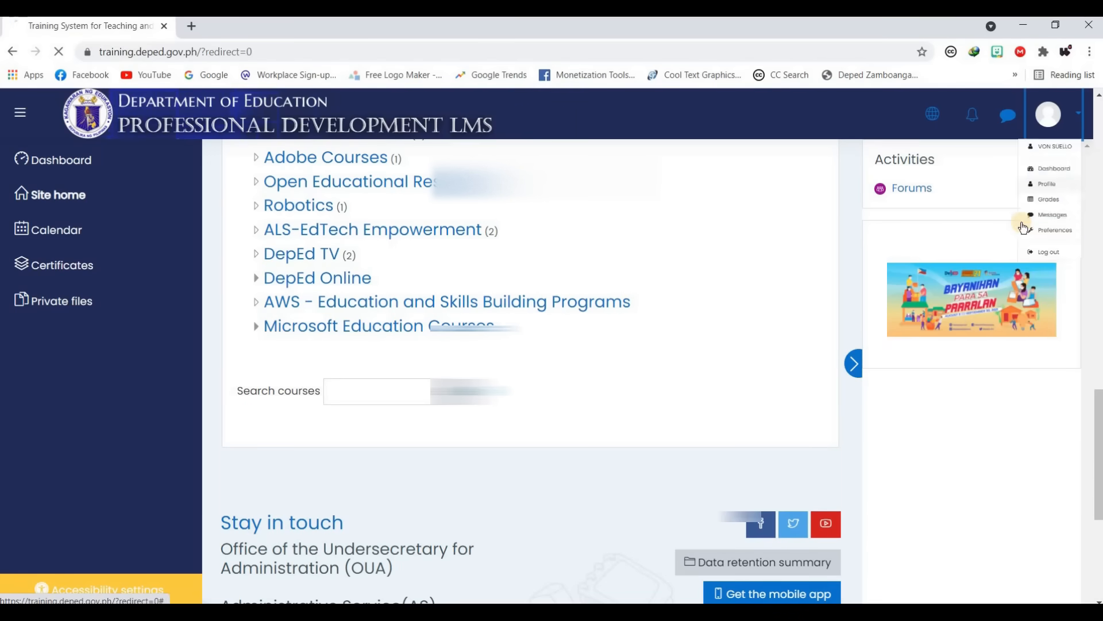
scroll(632, 287, "down", 1)
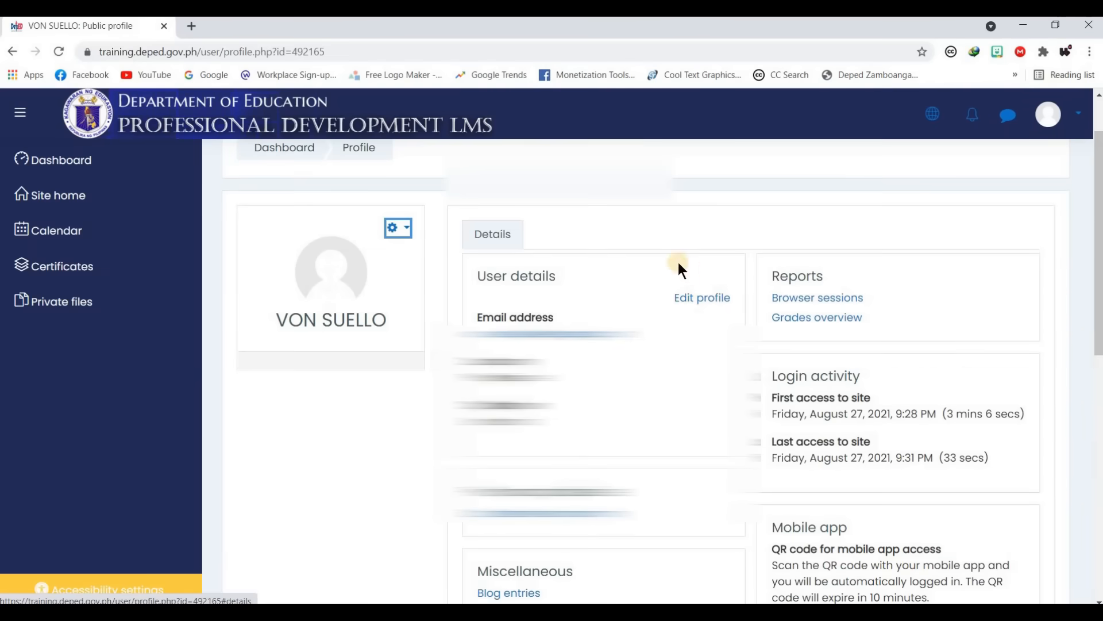
- Open Edit profile and open the File picker in the User picture section
left_click(699, 305)
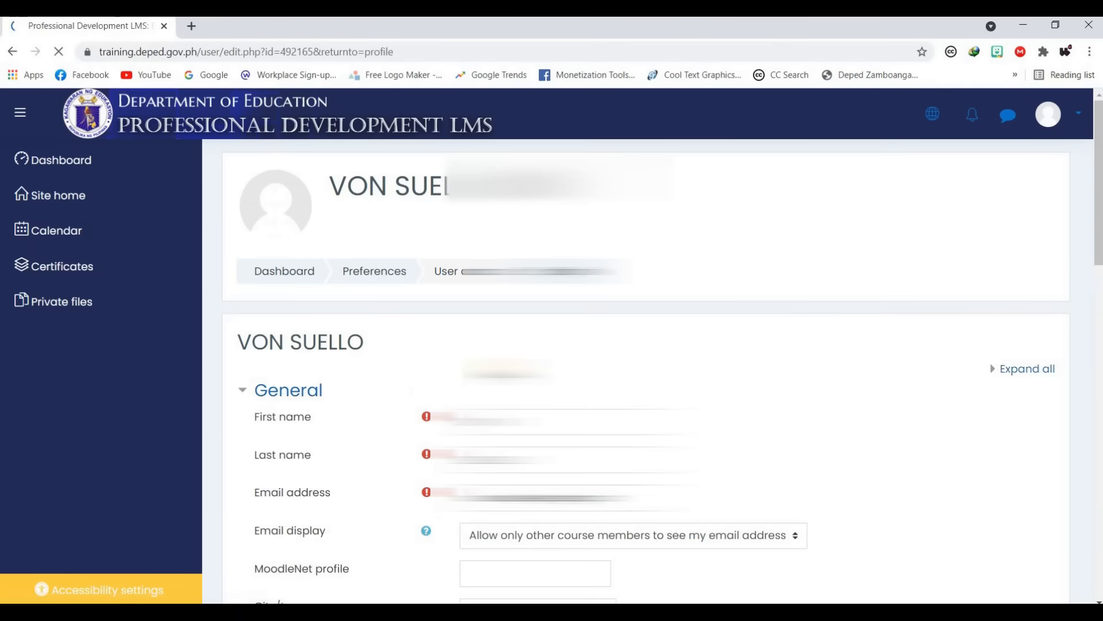
scroll(422, 391, "down", 2)
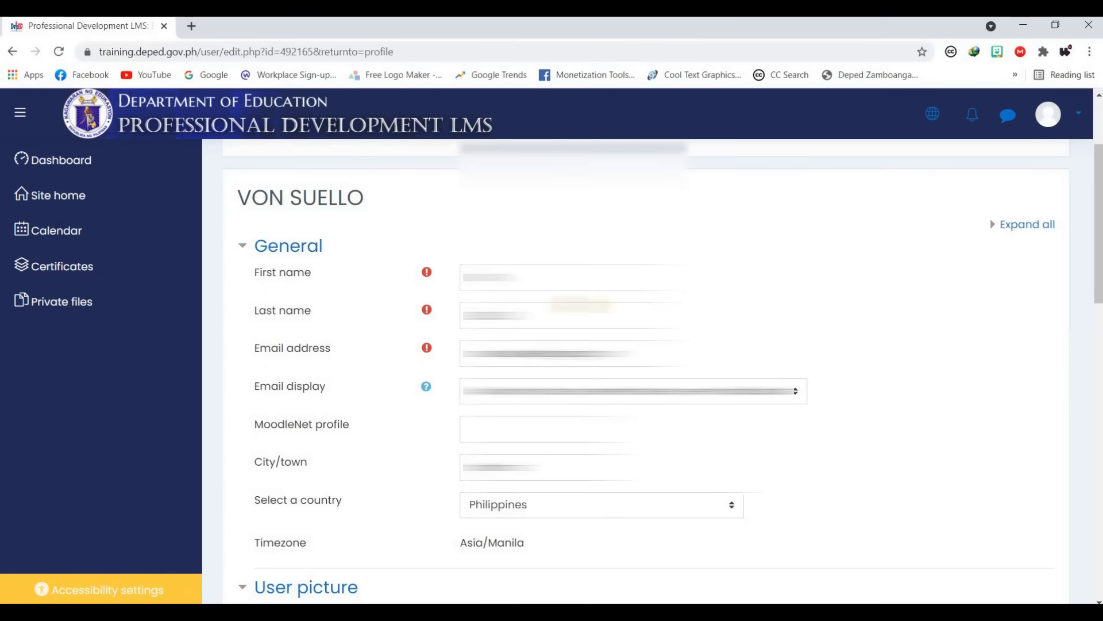
scroll(568, 285, "down", 1)
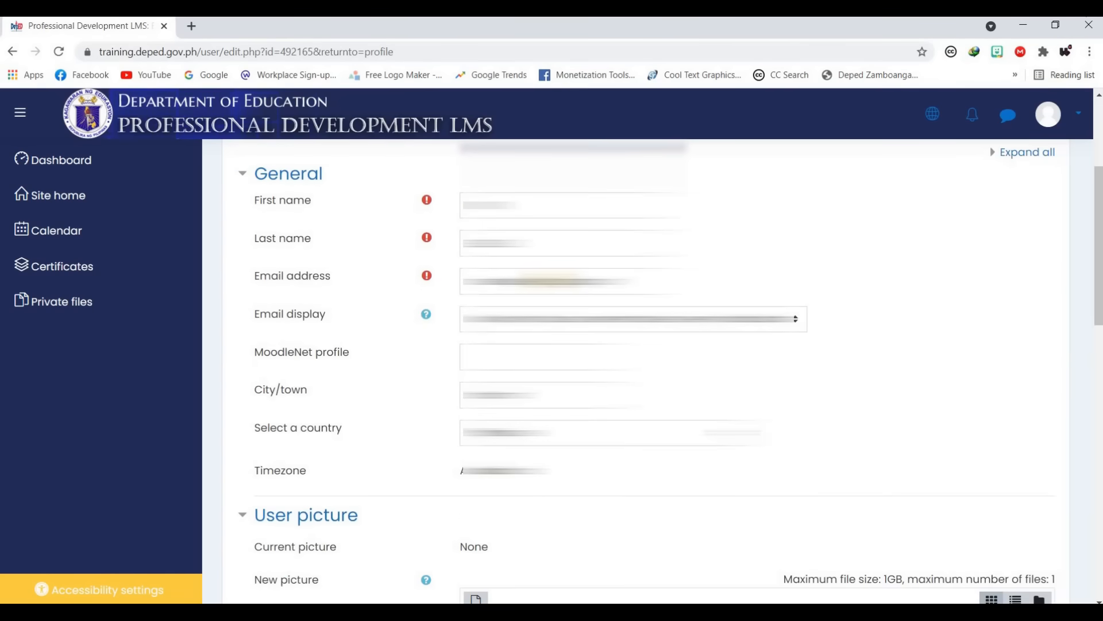
scroll(549, 280, "down", 1)
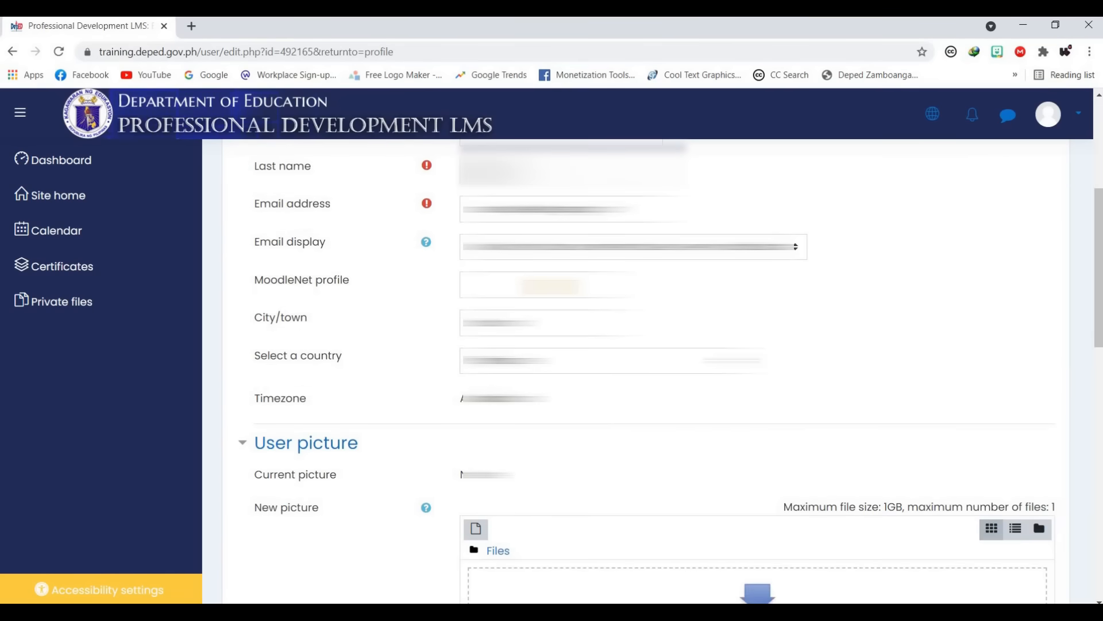
scroll(575, 345, "down", 3)
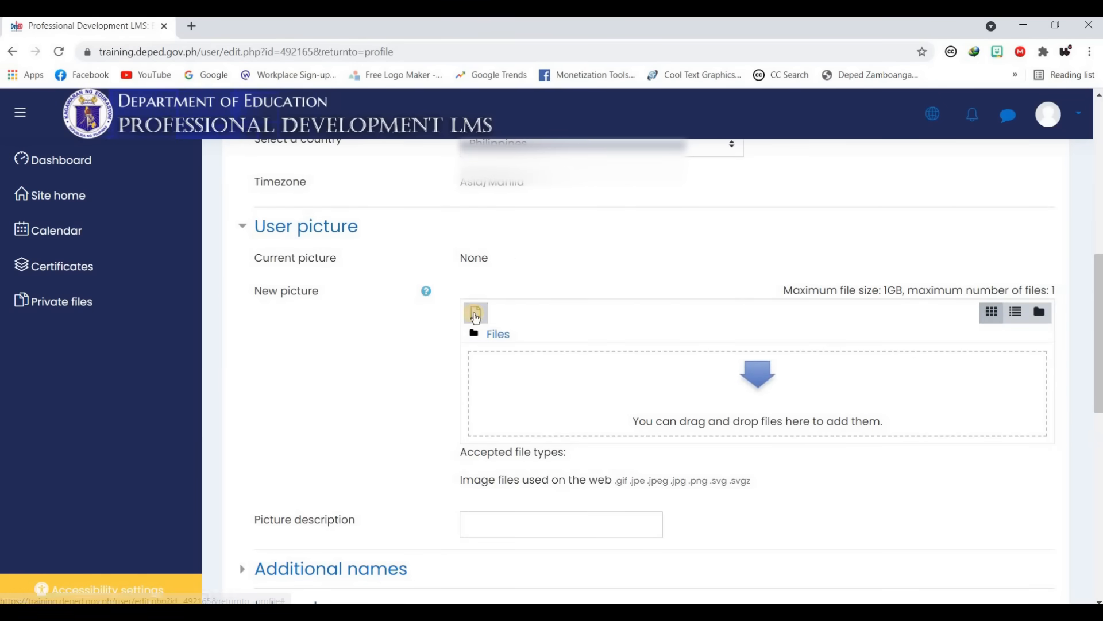
left_click(476, 315)
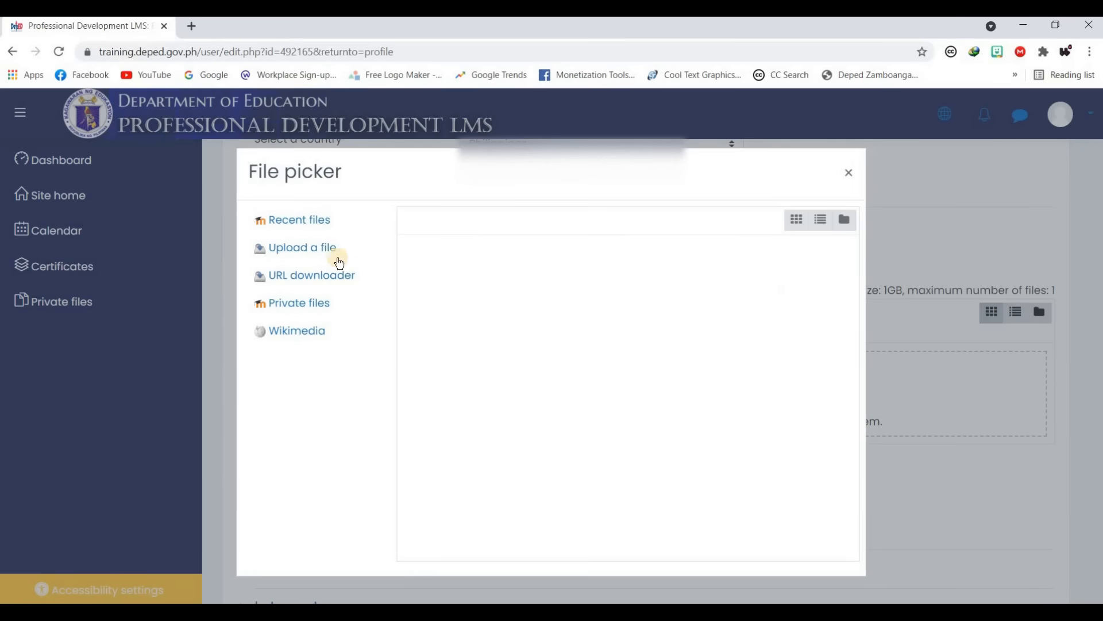
- Upload DSC_1956 - Copy.JPG as the new user picture
left_click(312, 259)
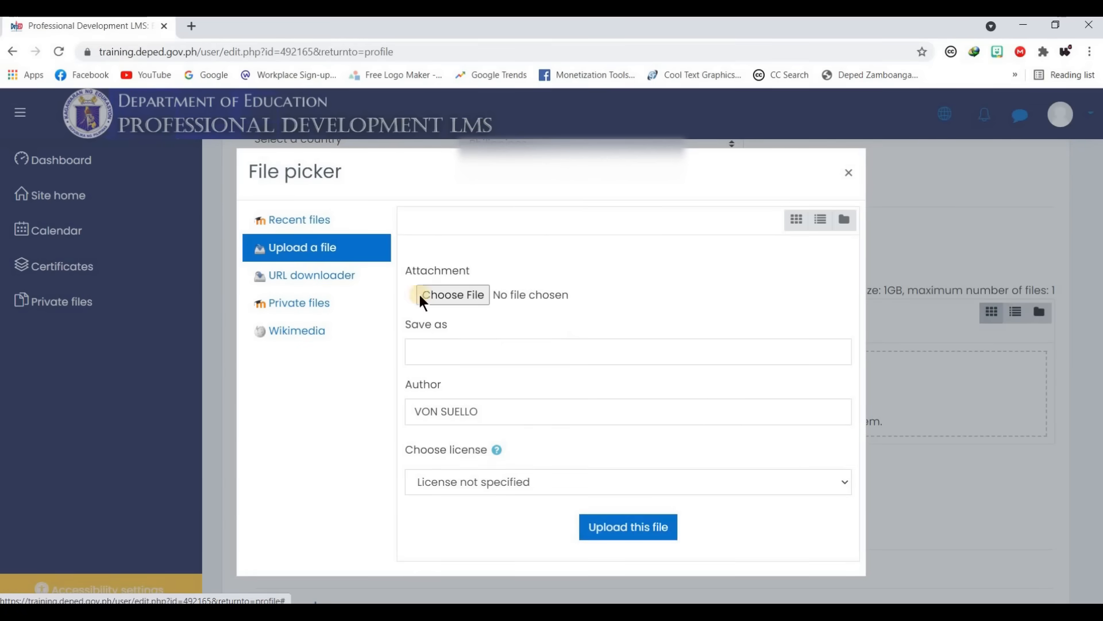
left_click(650, 530)
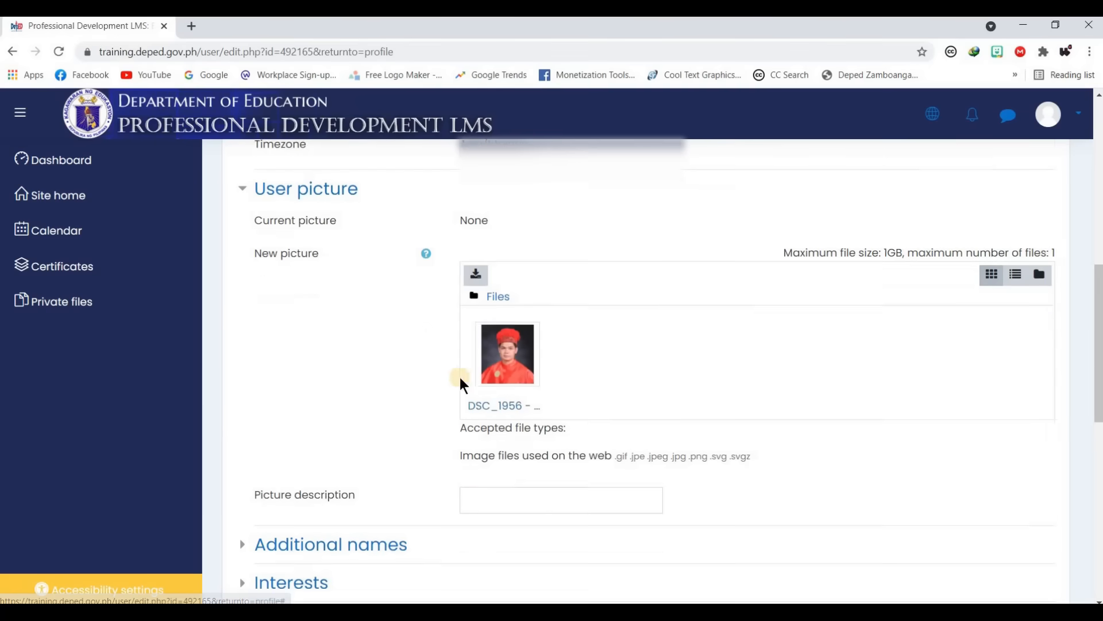
- Expand Additional names, Interests, Optional and Profession, then save with Update profile
scroll(420, 398, "down", 5)
left_click(251, 297)
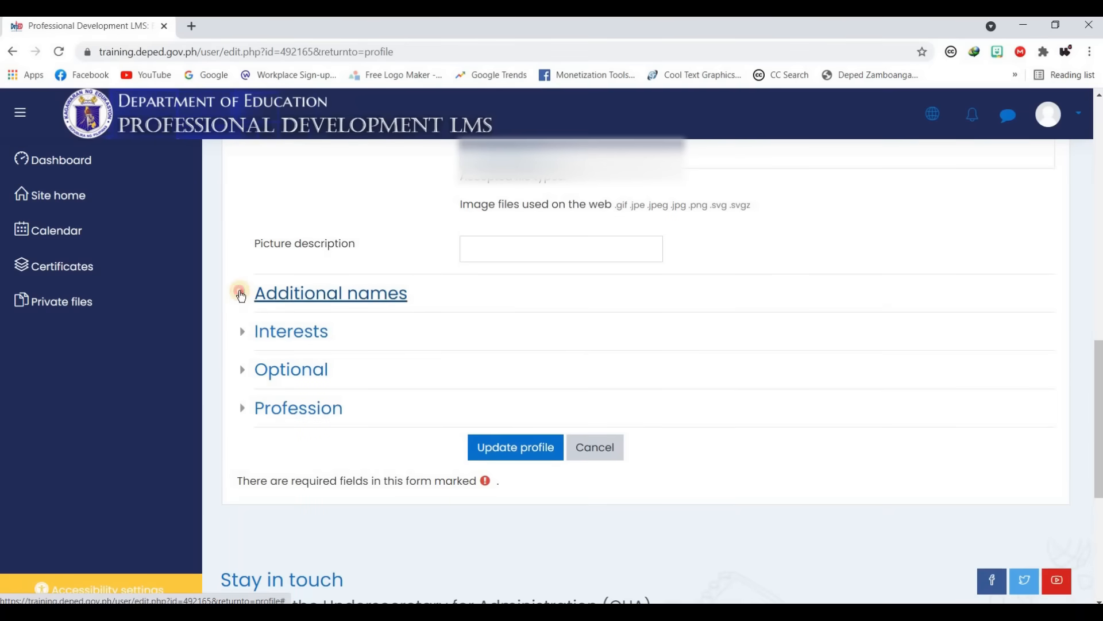
scroll(247, 344, "down", 3)
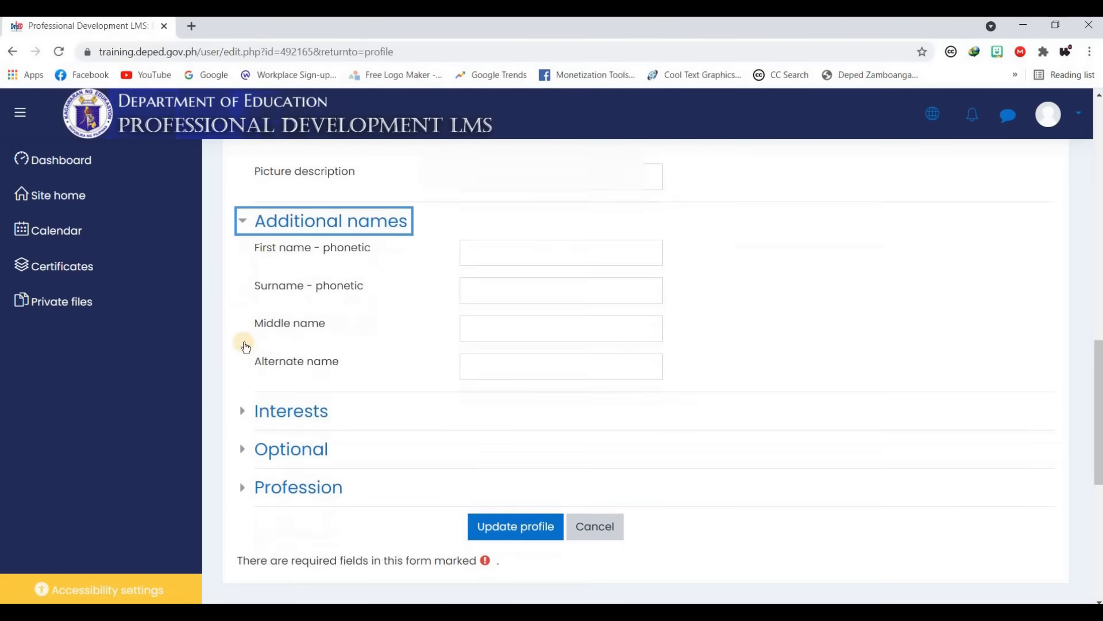
left_click(316, 339)
scroll(258, 319, "down", 3)
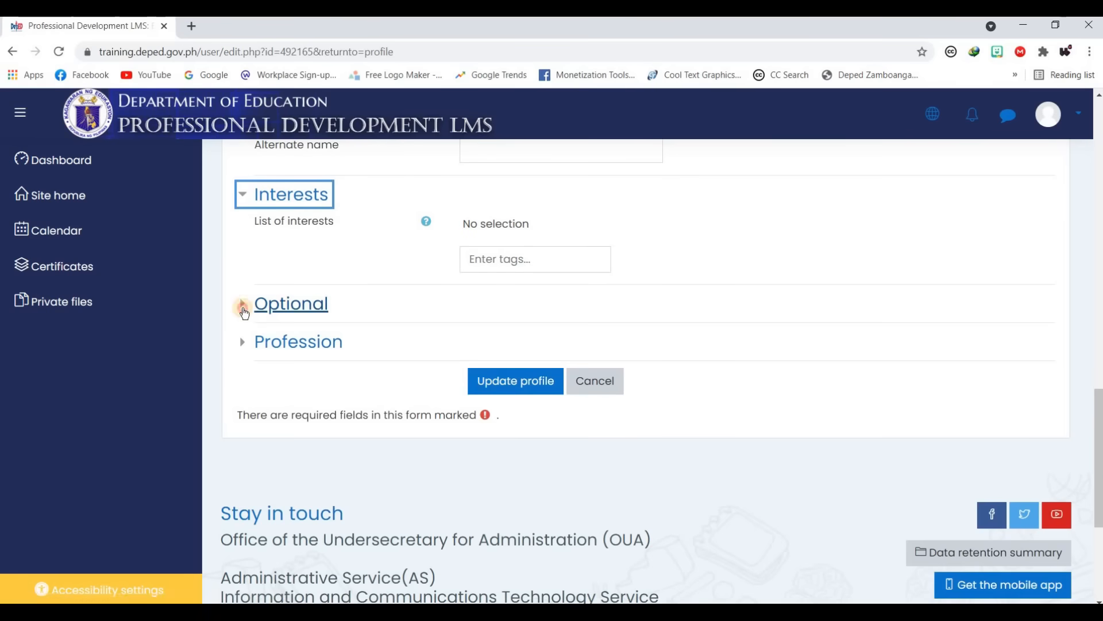
left_click(245, 304)
scroll(336, 339, "down", 6)
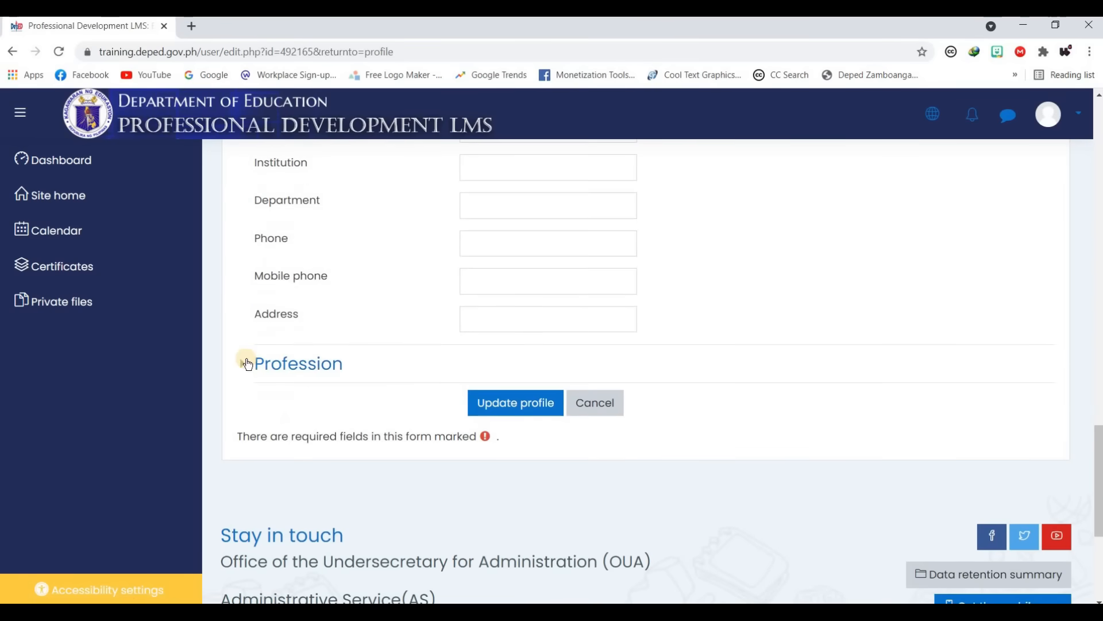
left_click(298, 363)
scroll(265, 364, "down", 3)
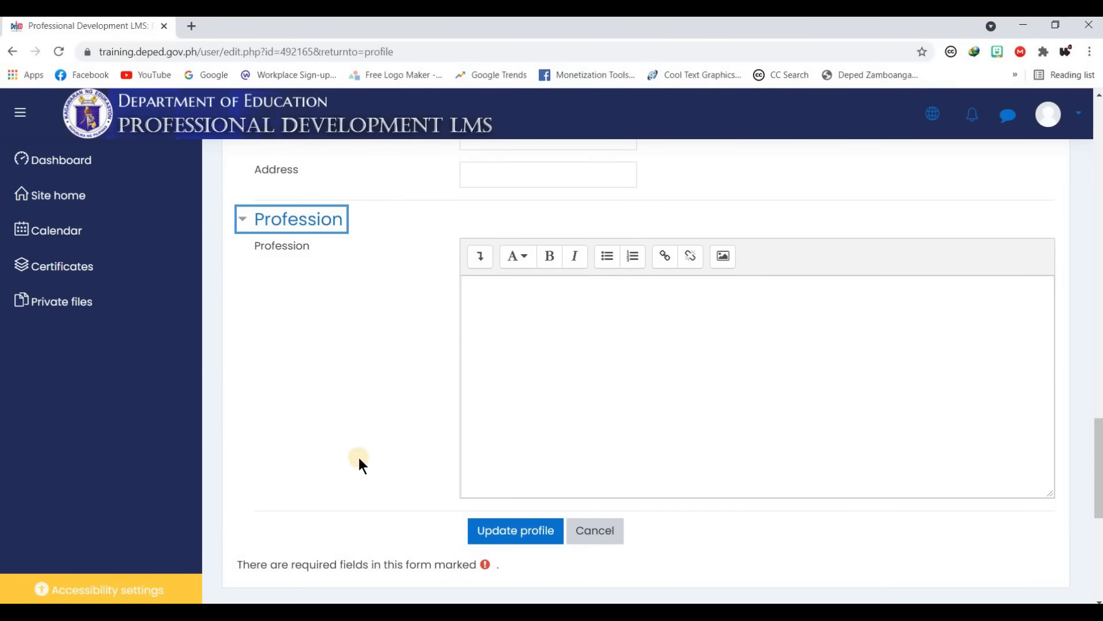
left_click(520, 533)
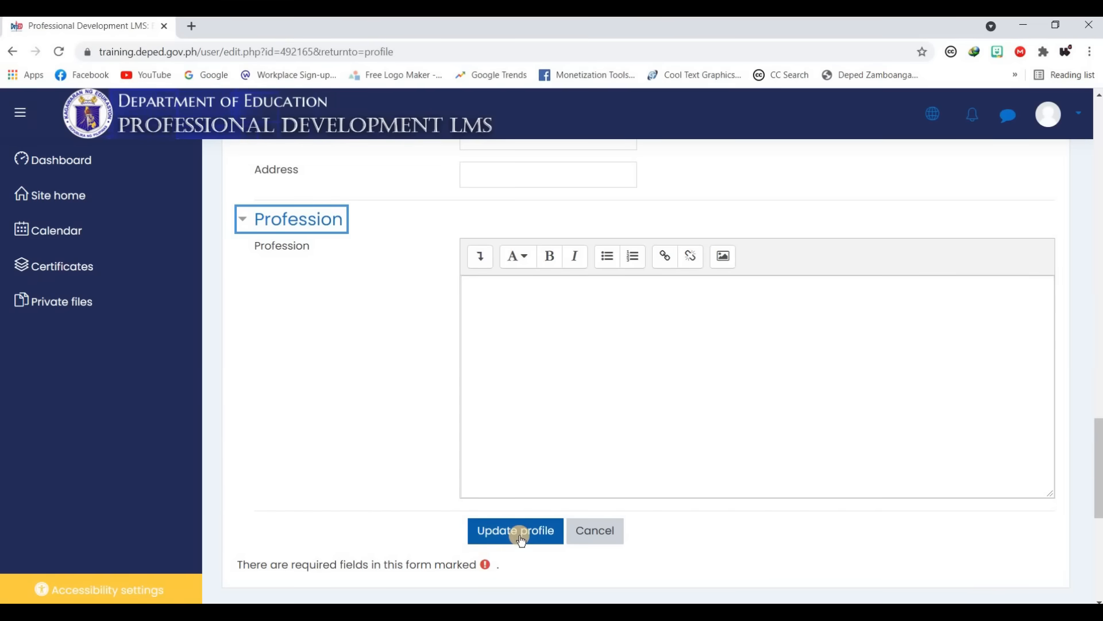
left_click(520, 536)
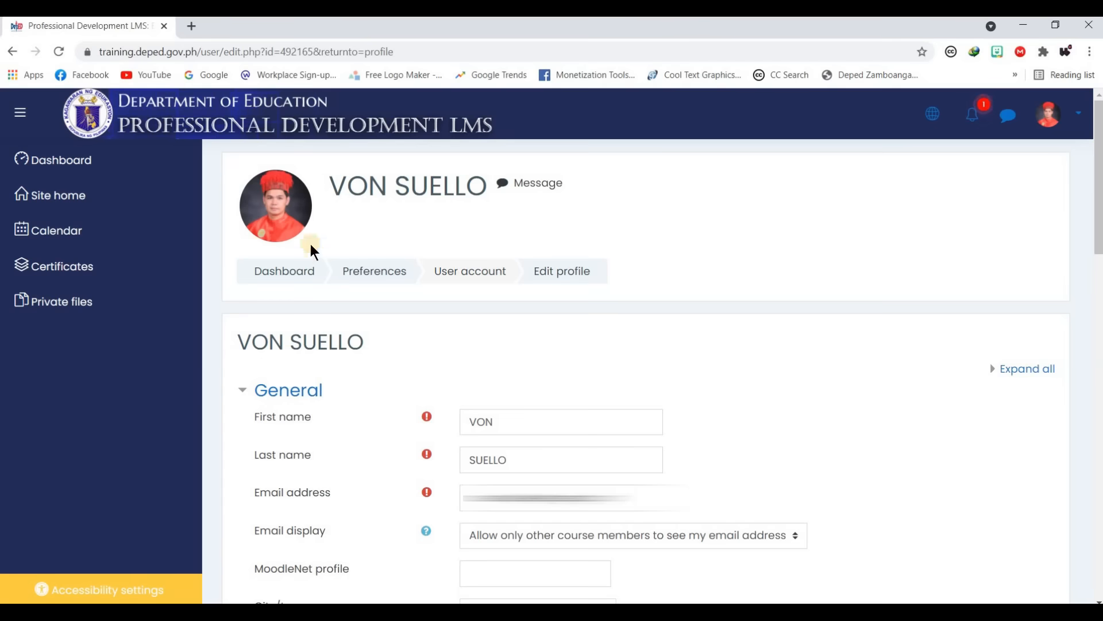
- Read the Profile Badge notification, then scroll the Dashboard to PROFILE BADGE under Latest badges
left_click(292, 216)
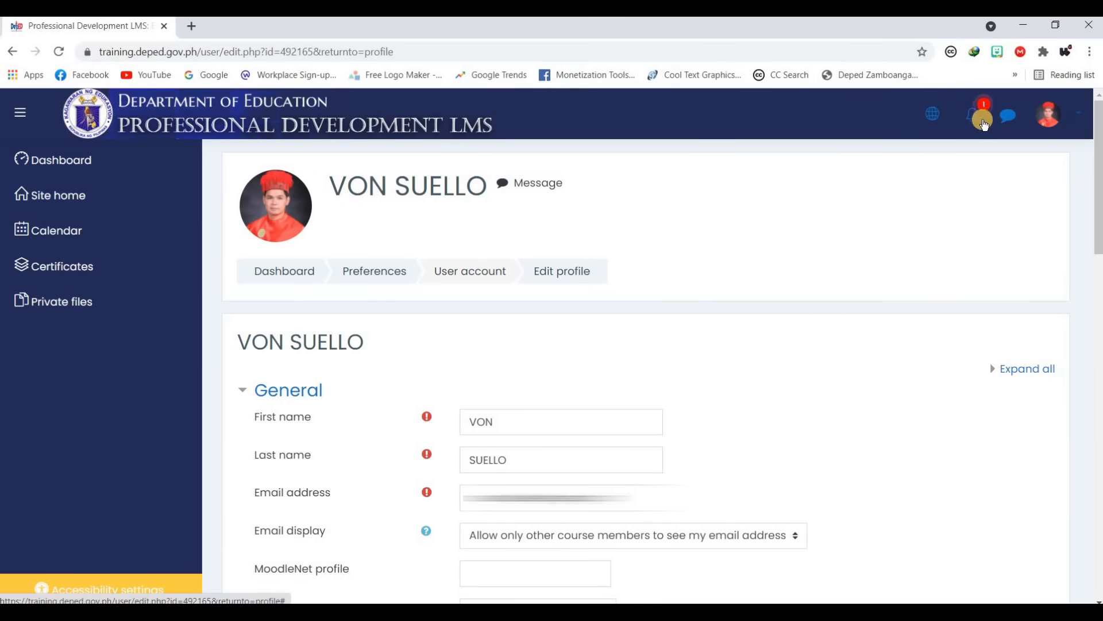
left_click(974, 115)
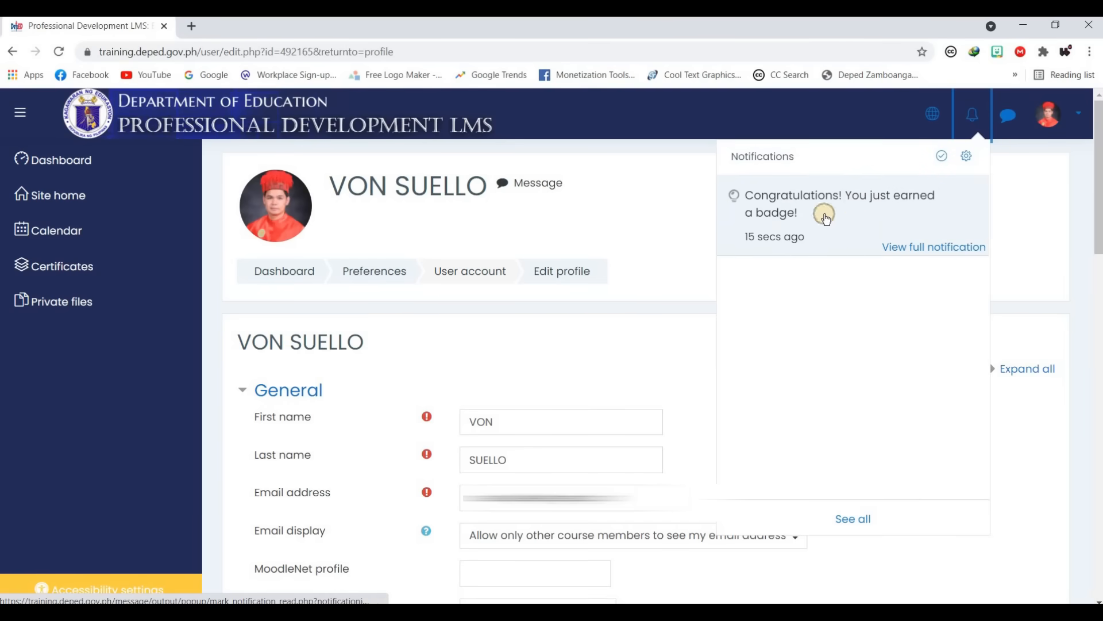
left_click(86, 168)
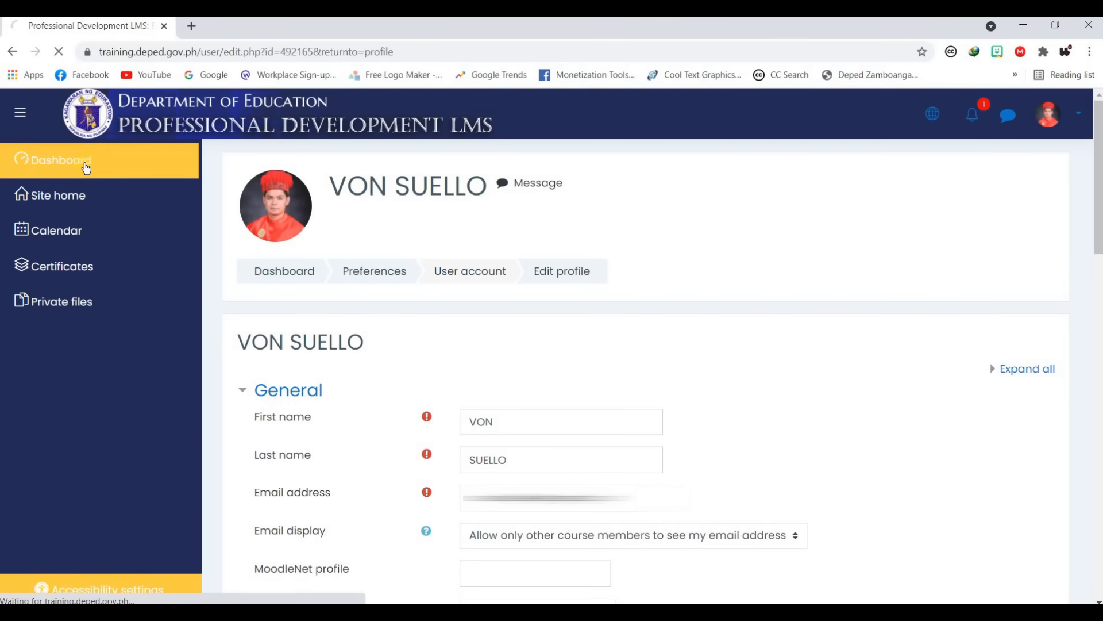
scroll(613, 333, "down", 5)
scroll(510, 335, "down", 4)
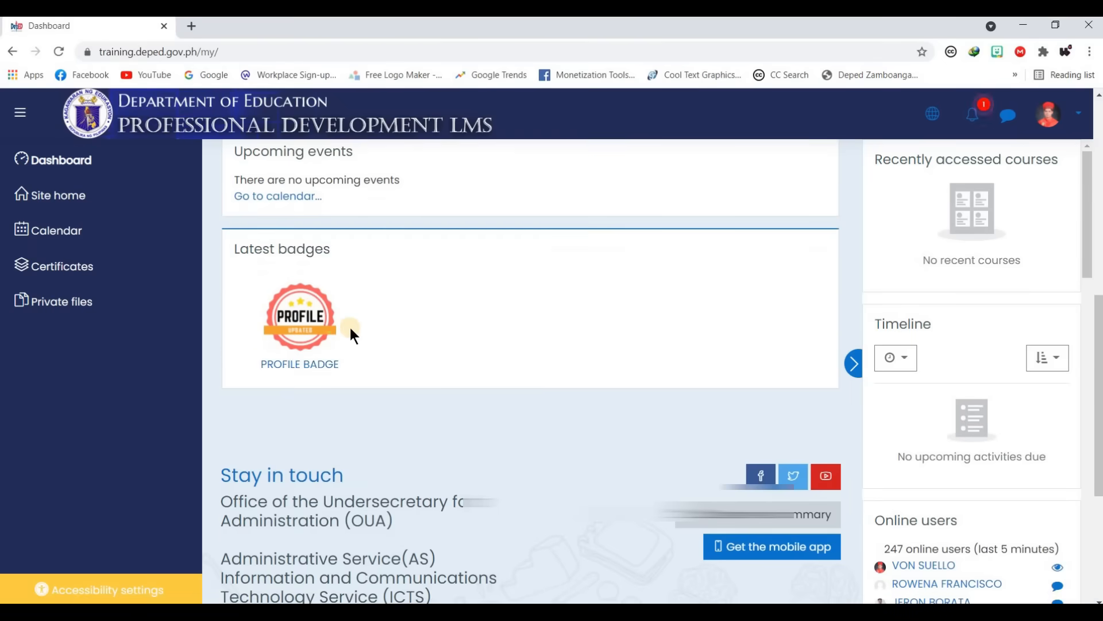
left_click(371, 332)
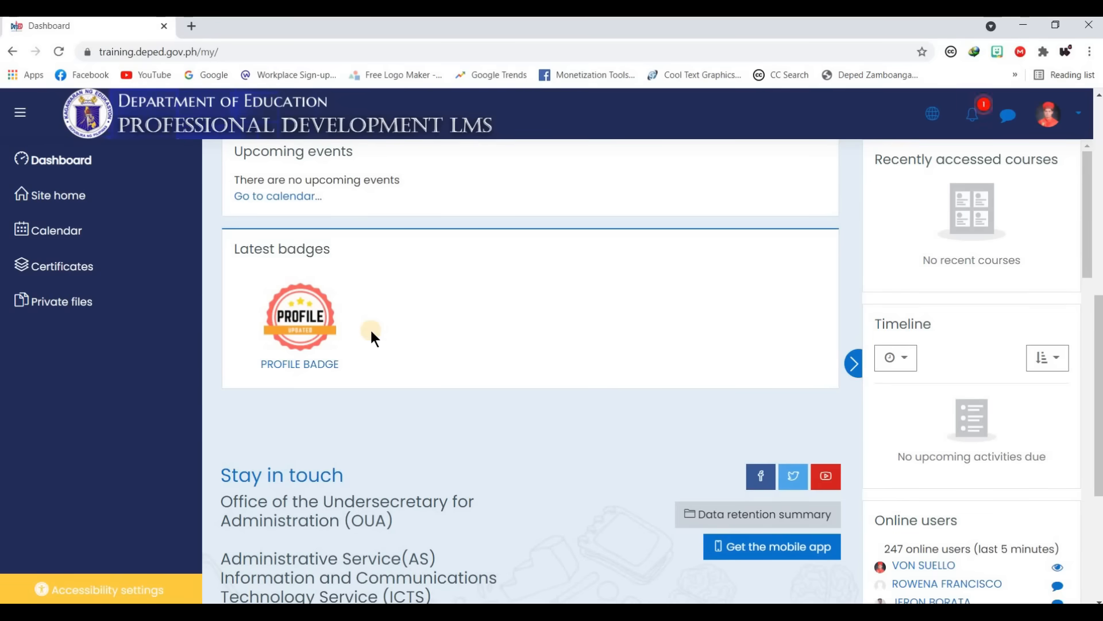
scroll(524, 342, "up", 5)
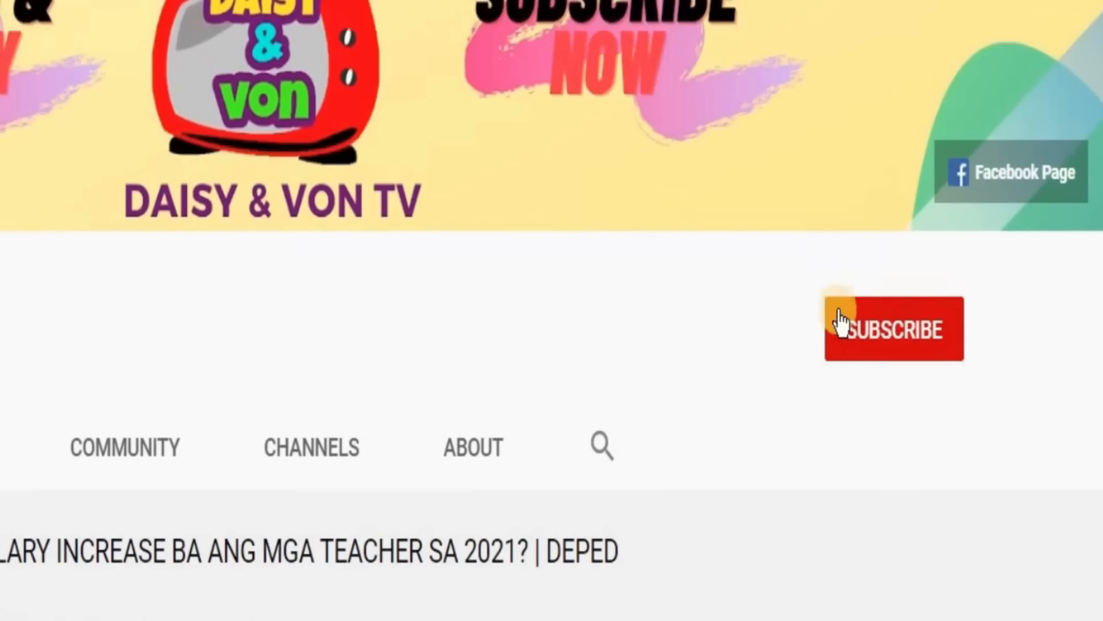
- Subscribe to the YouTube channel and set its bell notifications to All
left_click(912, 348)
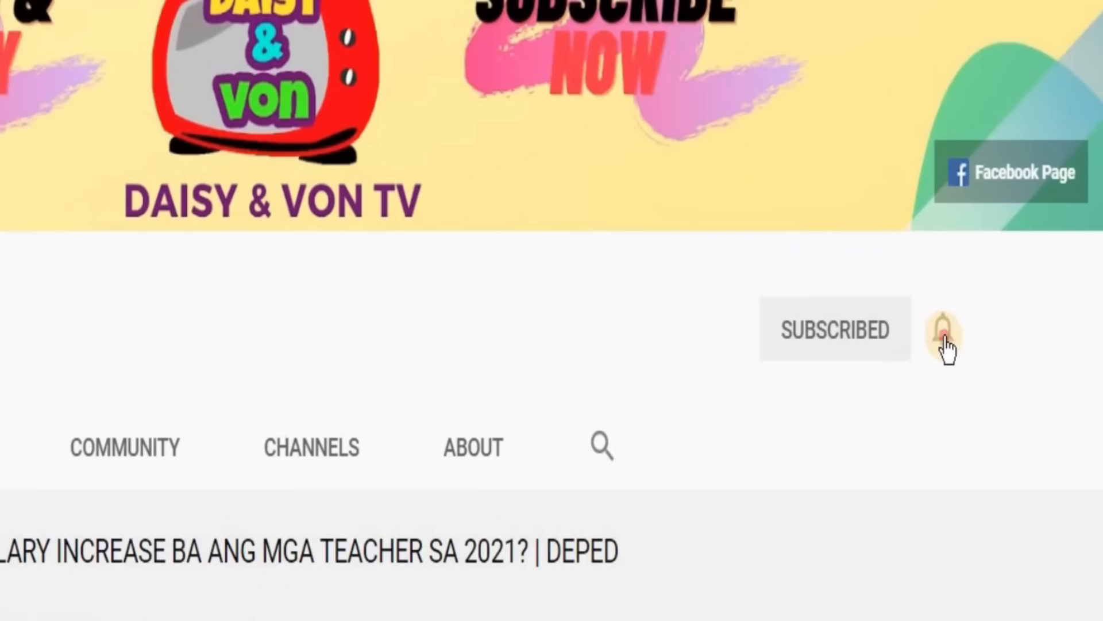
left_click(942, 330)
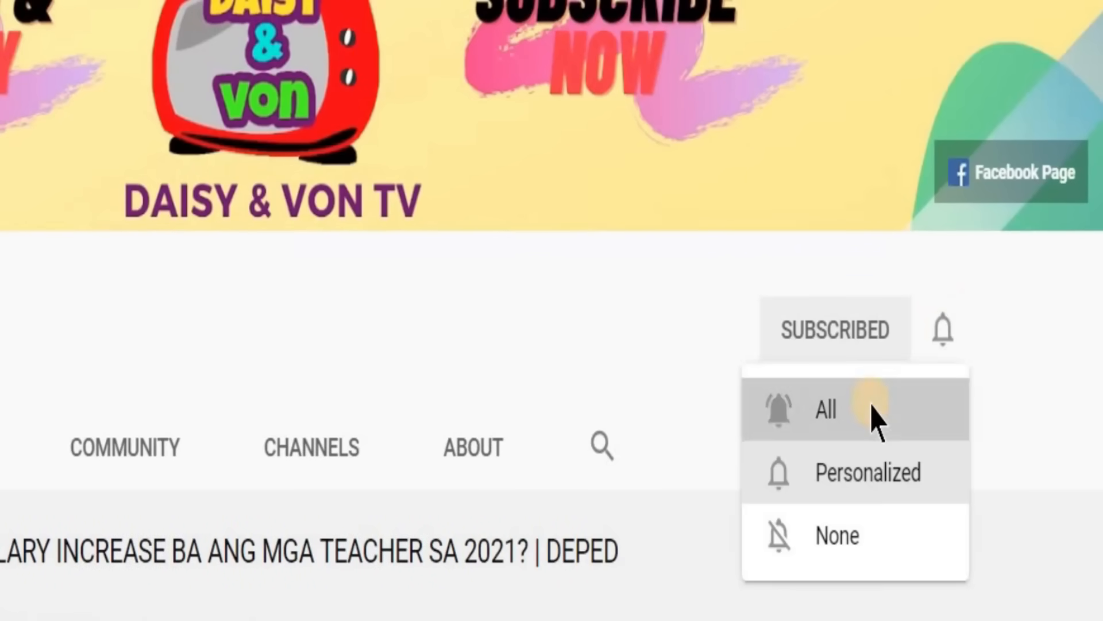